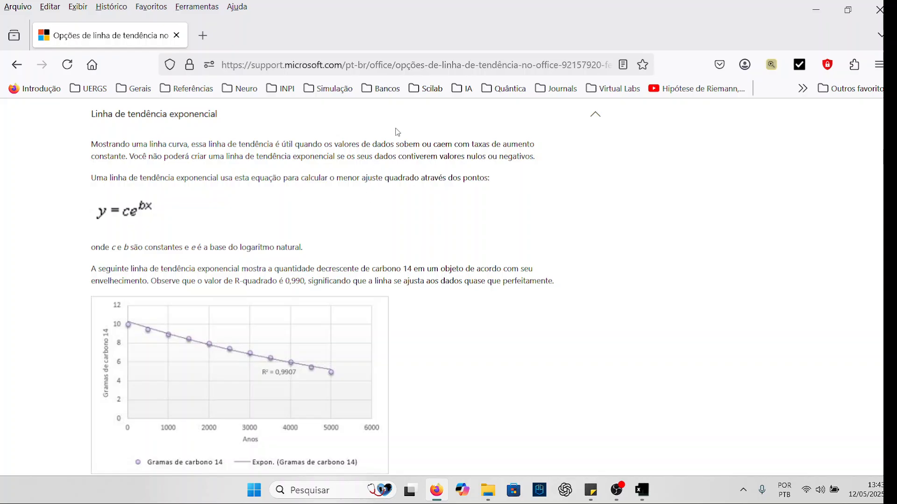
- Browse the trendline types on the support page and expand the linear trendline section to examine its equation and example chart
scroll(393, 133, up, 5)
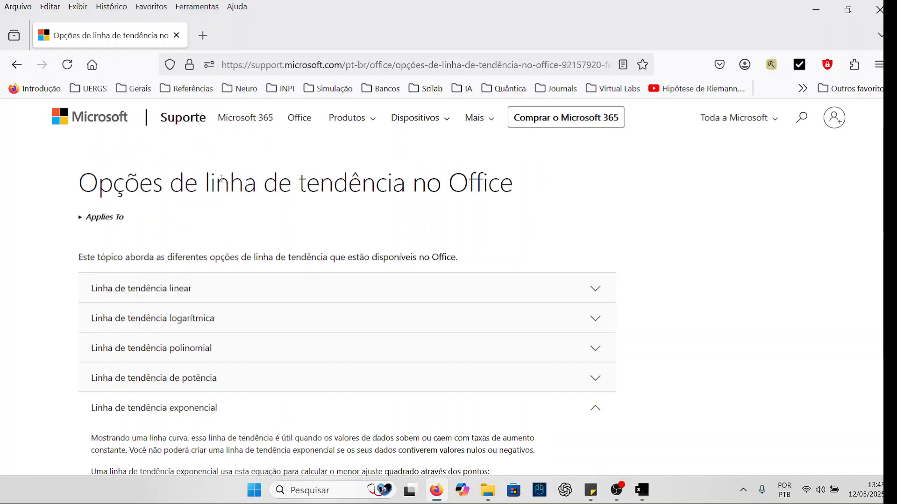
scroll(200, 194, down, 3)
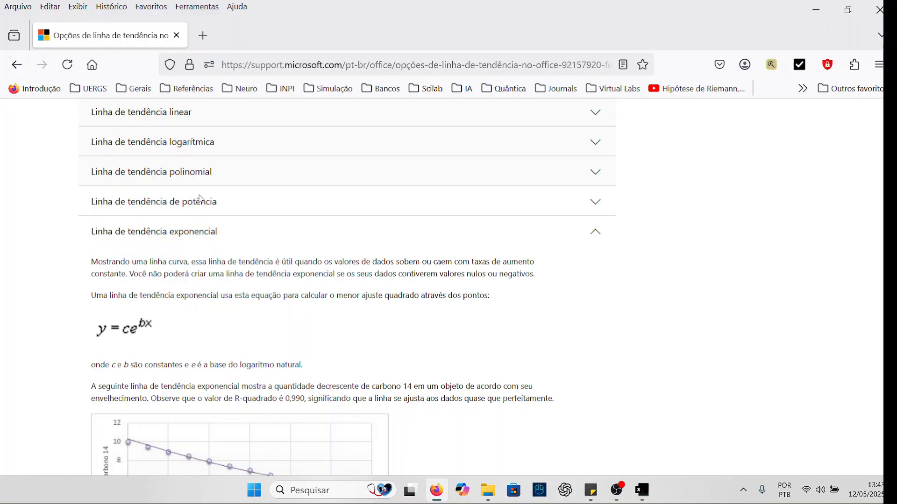
scroll(199, 196, up, 2)
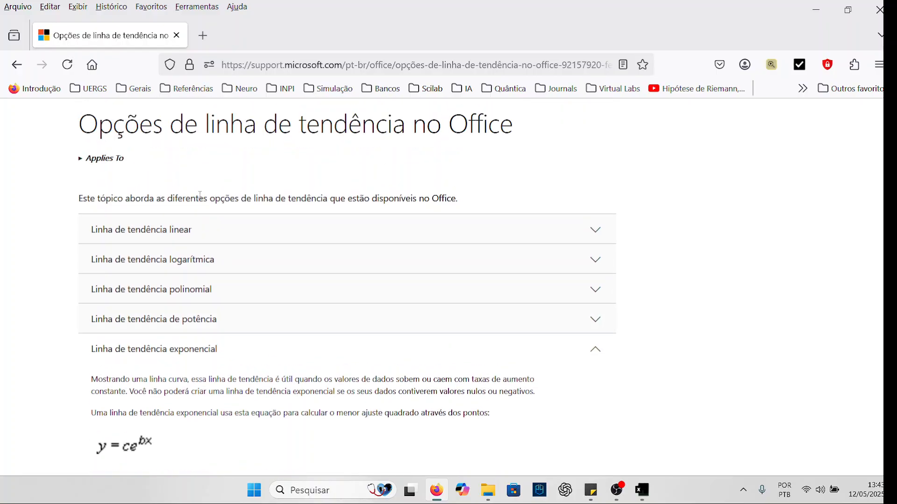
scroll(260, 295, down, 8)
scroll(263, 299, up, 9)
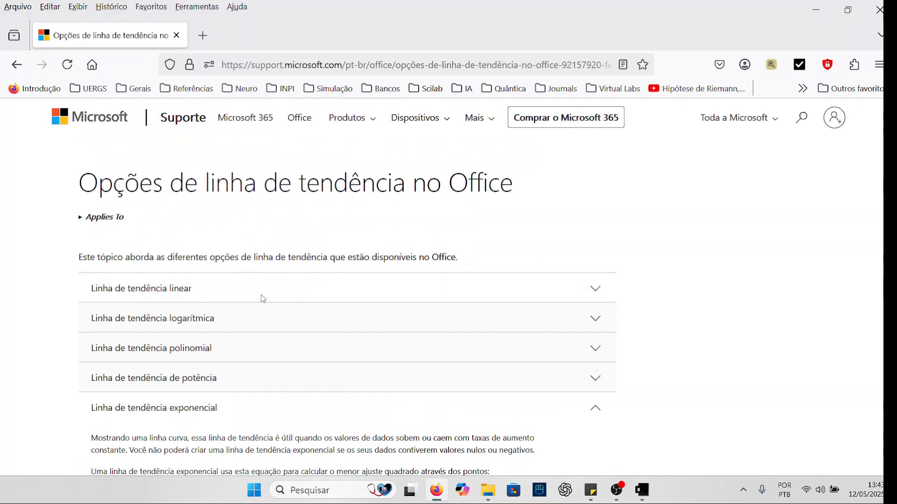
click(589, 296)
scroll(260, 297, down, 10)
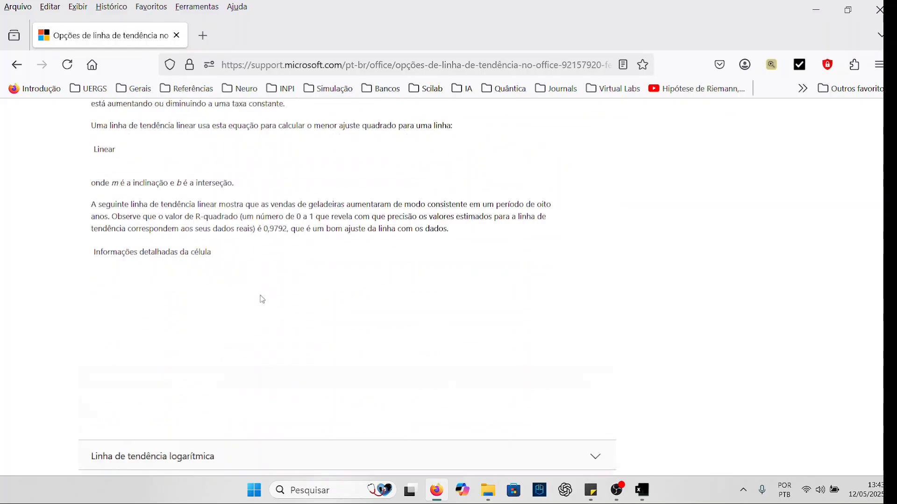
scroll(258, 296, up, 6)
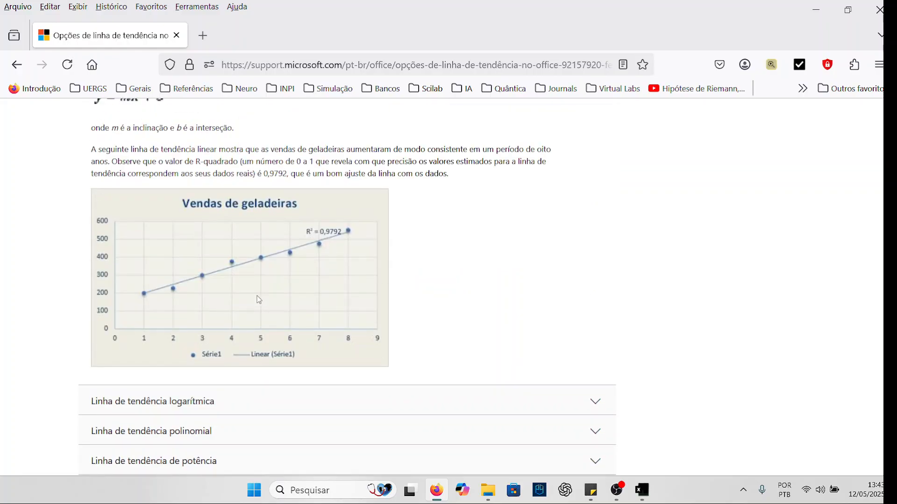
scroll(258, 295, up, 3)
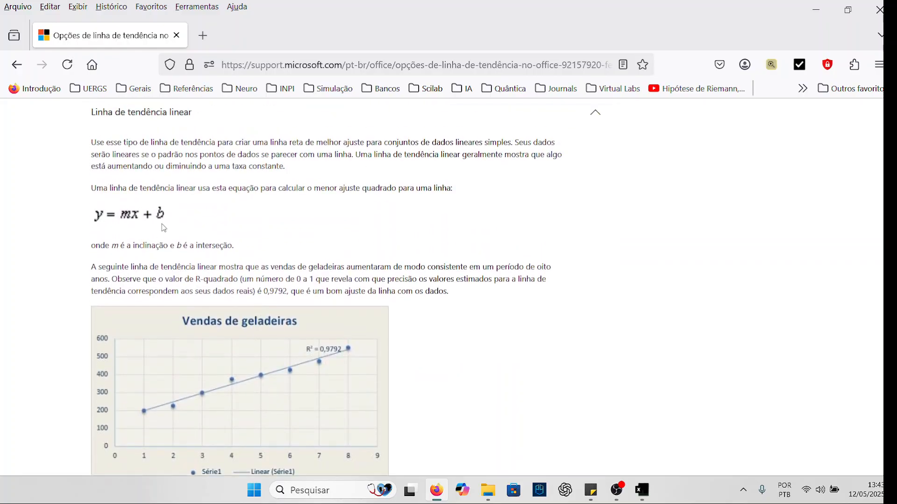
scroll(162, 225, down, 8)
scroll(161, 225, up, 1)
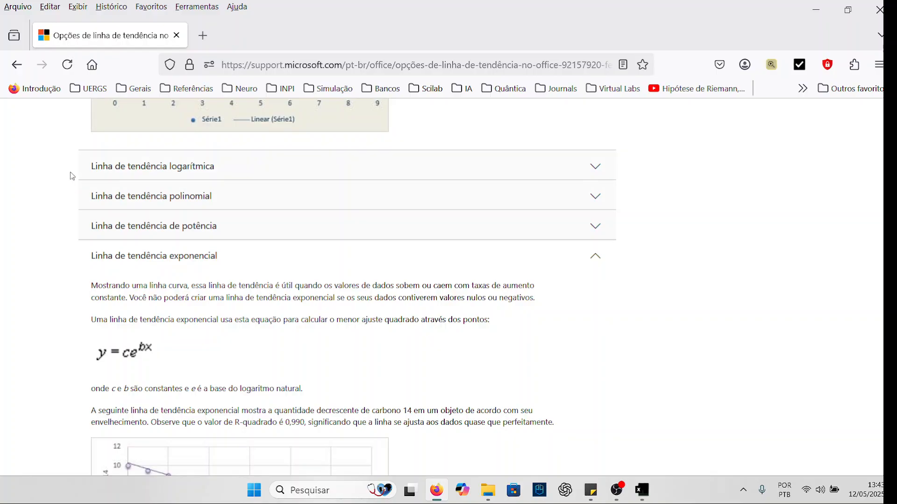
- Examine the exponential trendline section's equation and carbon-14 example chart, comparing them with the linear trendline section
scroll(215, 282, down, 3)
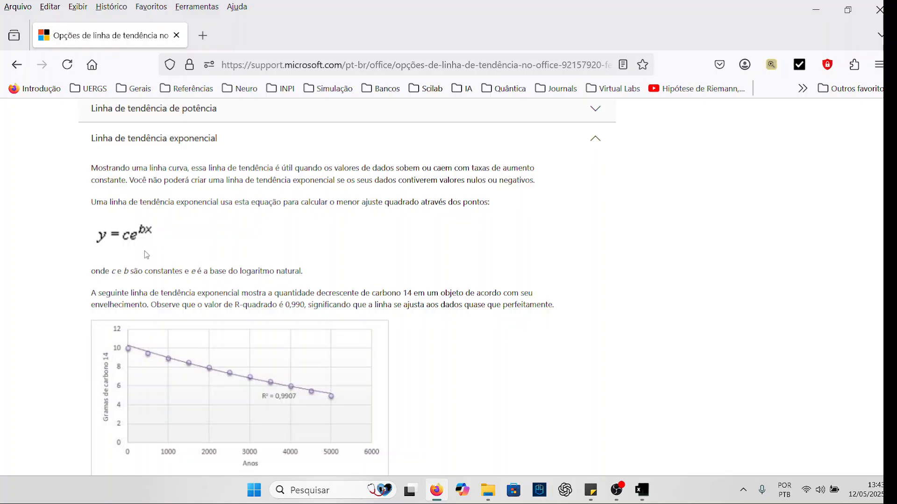
scroll(148, 250, up, 4)
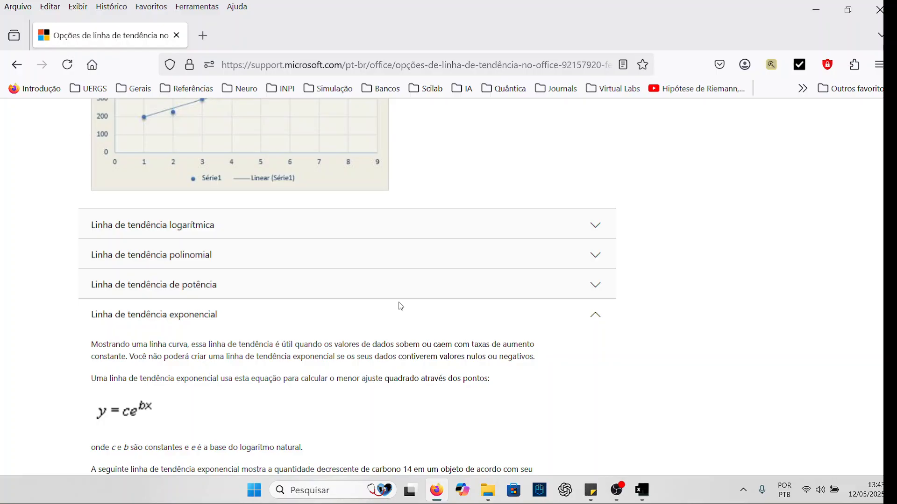
scroll(401, 306, up, 5)
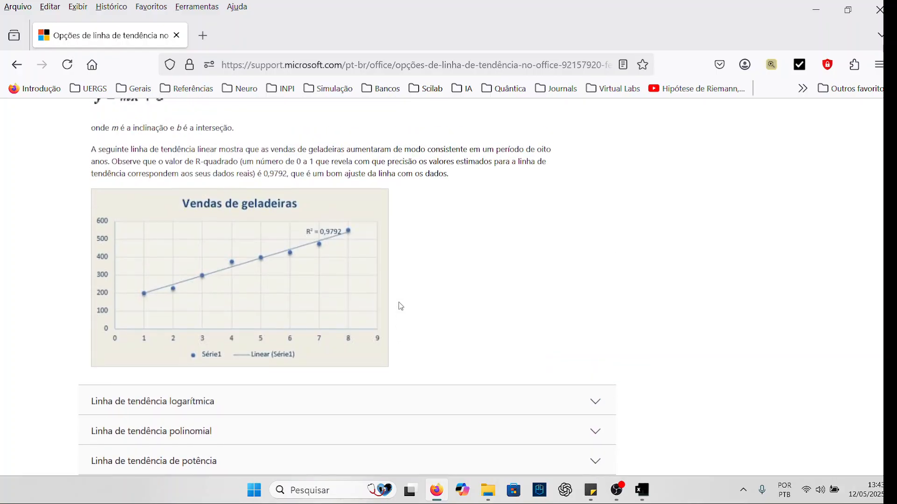
scroll(401, 307, up, 3)
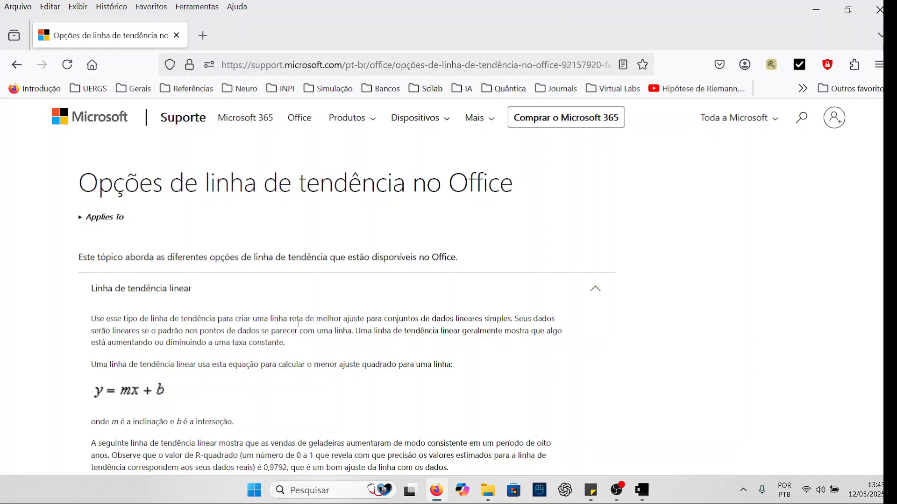
scroll(299, 323, down, 10)
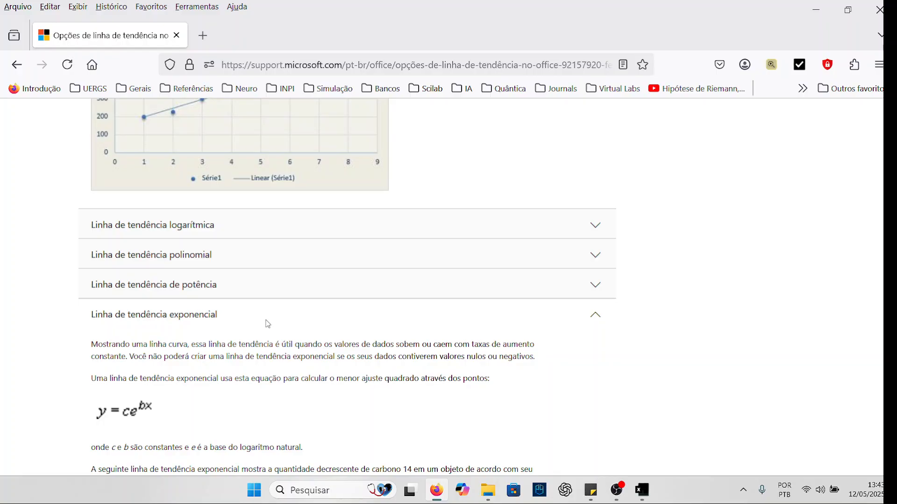
scroll(247, 373, down, 1)
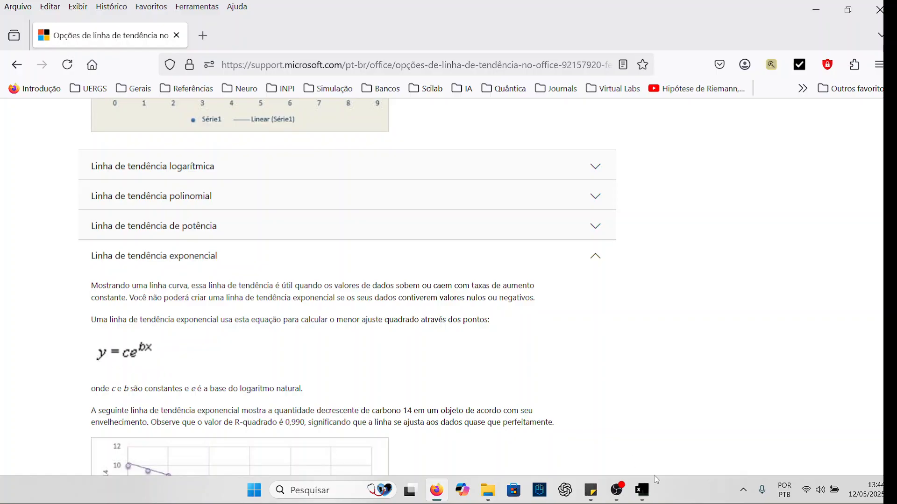
- Switch to Excel and insert a new equation object reading y = ce^(bx) on the sheet
click(642, 489)
click(135, 49)
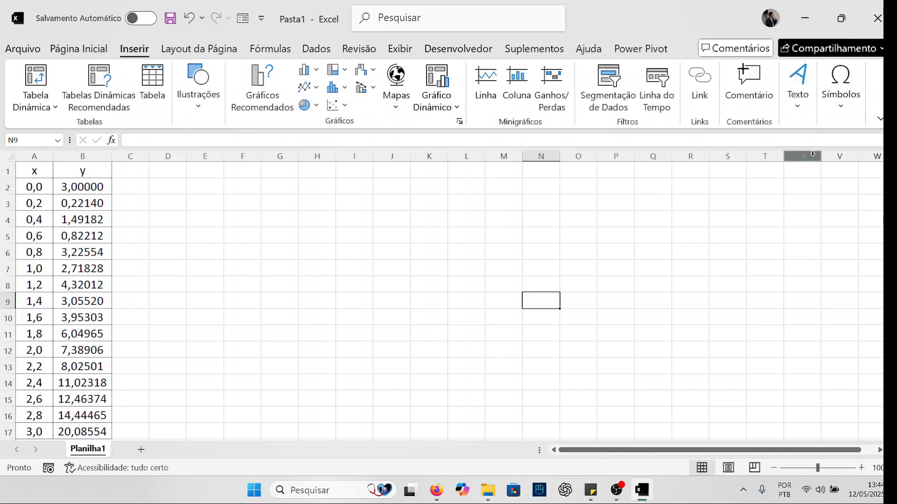
click(841, 84)
click(838, 147)
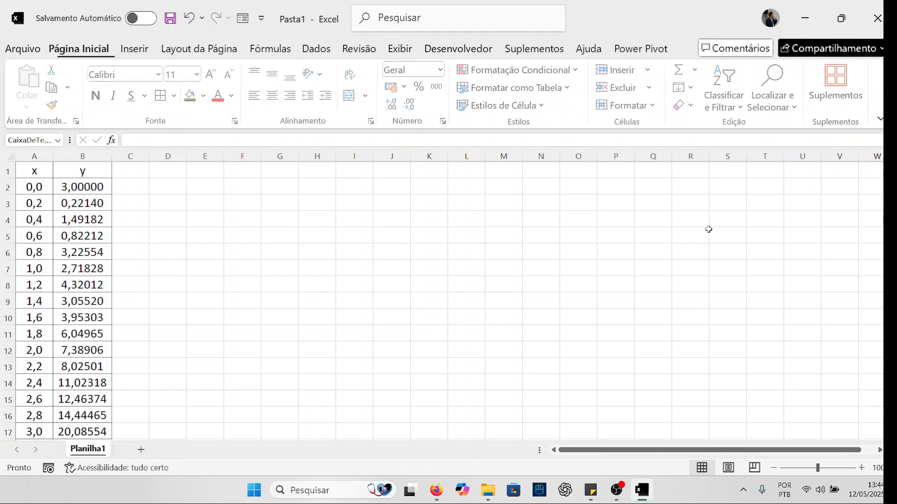
text(y=a)
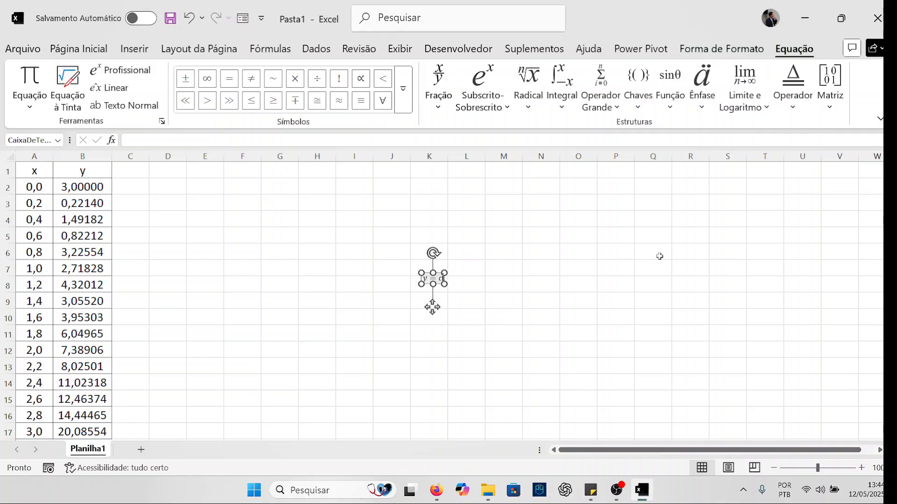
text(e^b)
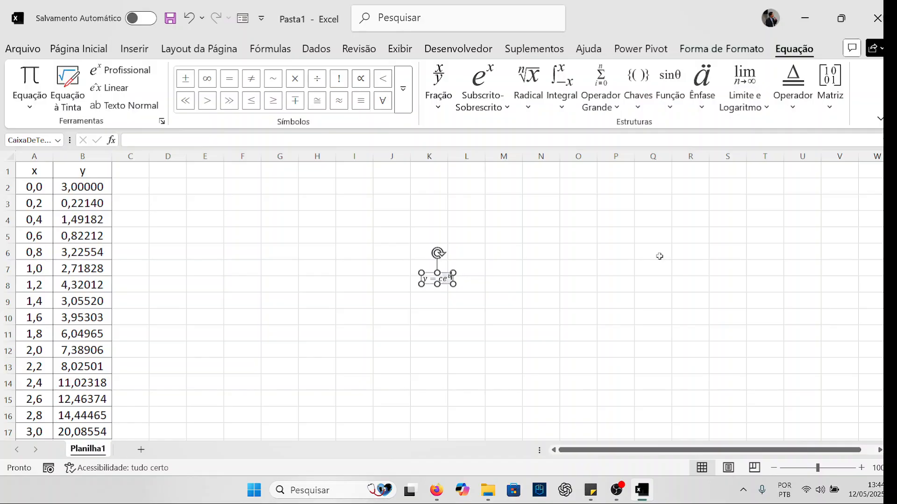
text(x)
key(Escape)
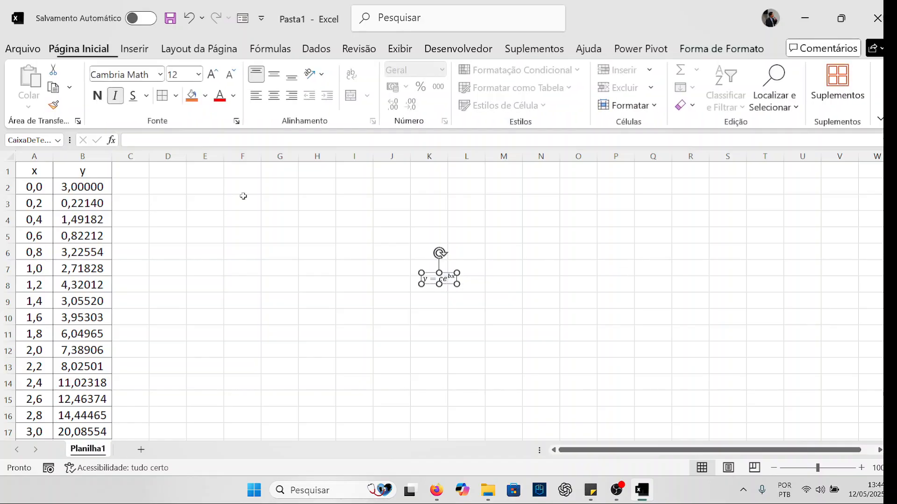
- Fill the equation box with the lightest grey theme colour
click(204, 98)
click(258, 334)
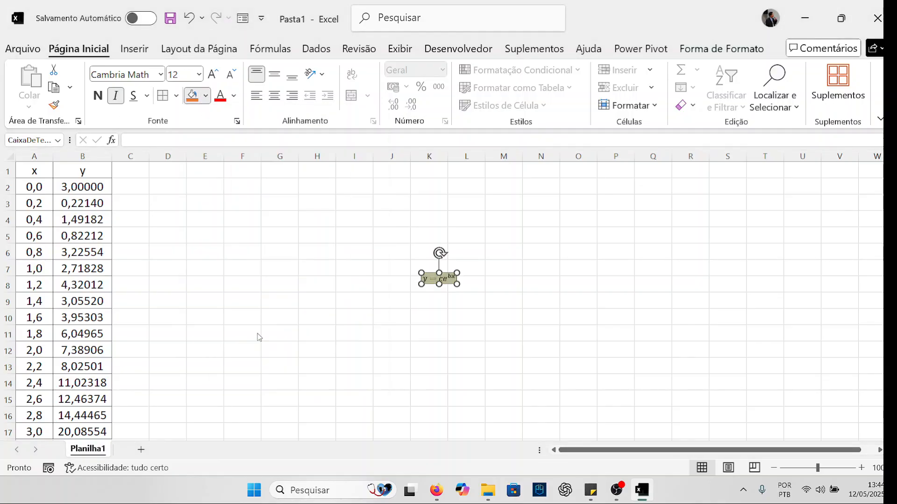
click(206, 96)
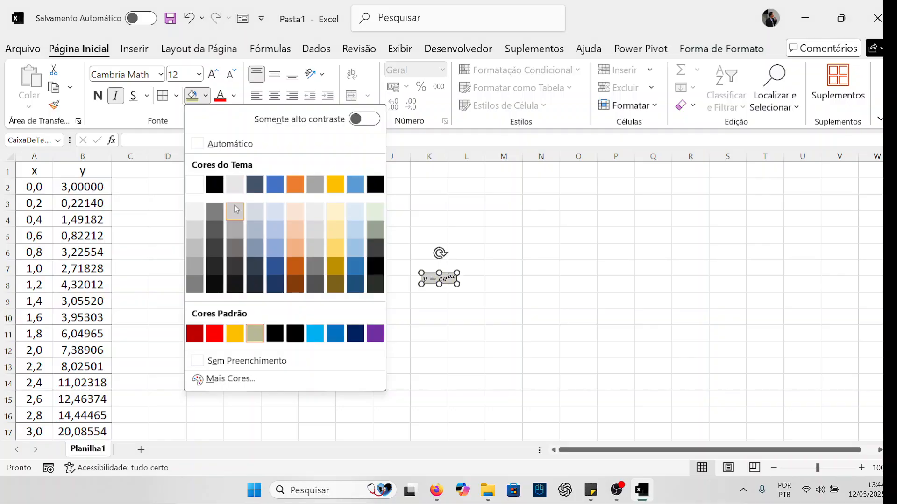
click(194, 211)
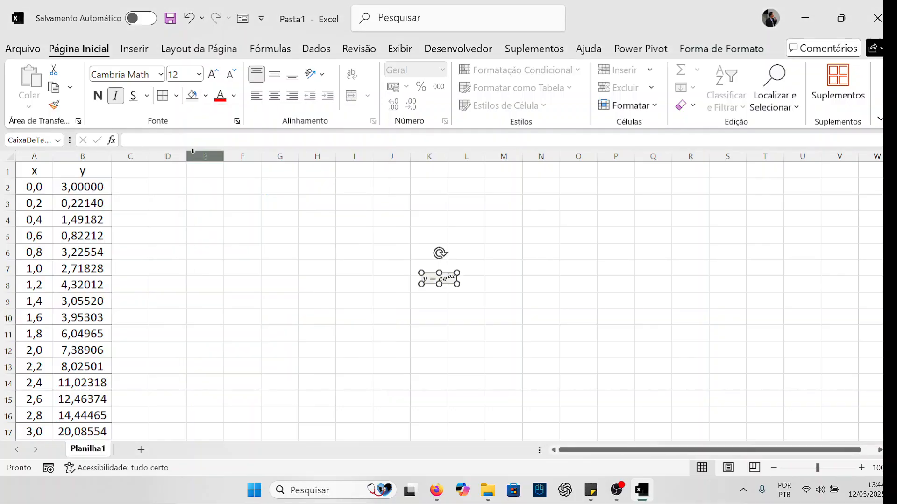
- Set the equation's font size to 44 and move its box up to about rows 2 to 5 in columns J to N
click(199, 76)
click(179, 335)
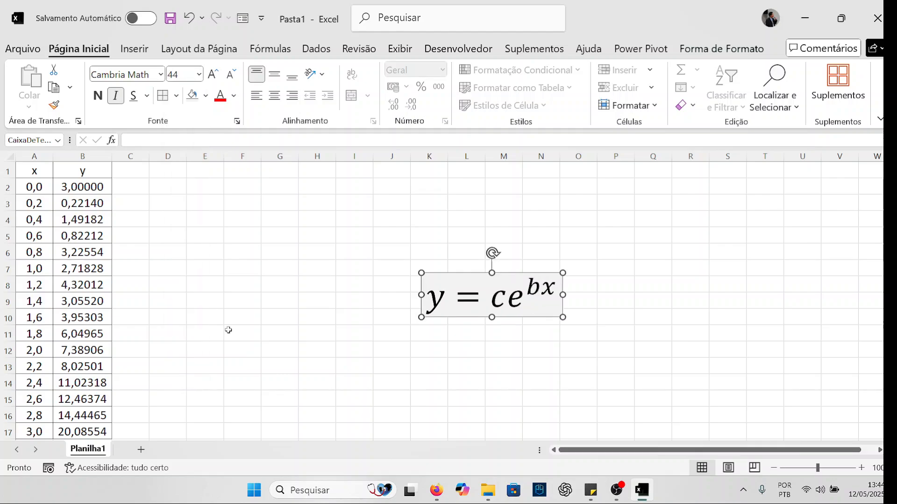
drag(456, 276, 446, 193)
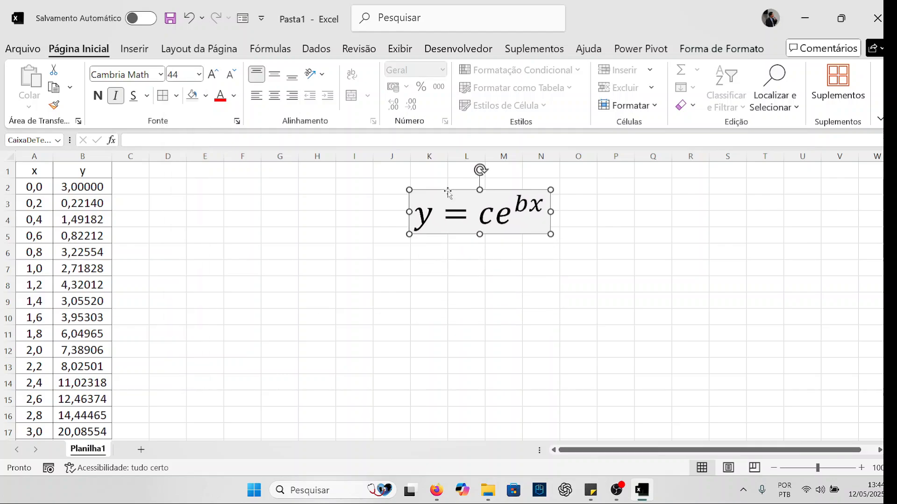
click(568, 263)
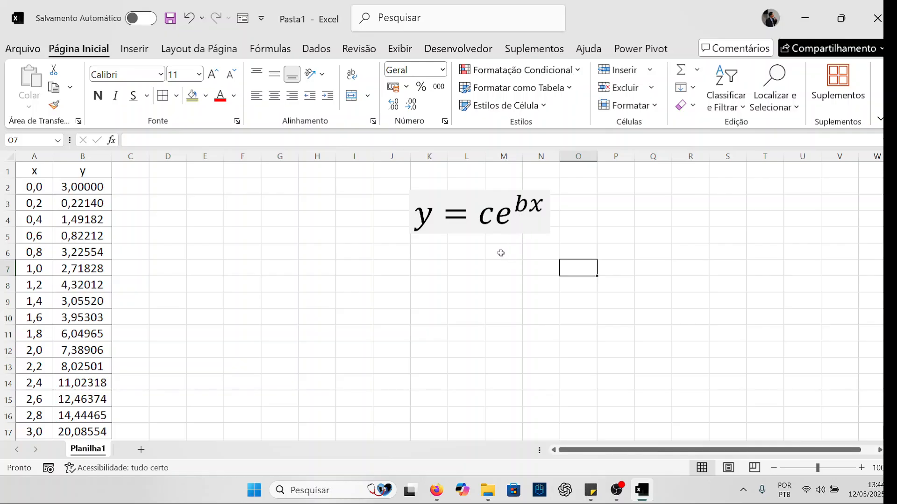
- Recheck the exponential equation on the support page, and examine the x and y data and the formula in cell B2
key(alt+Tab)
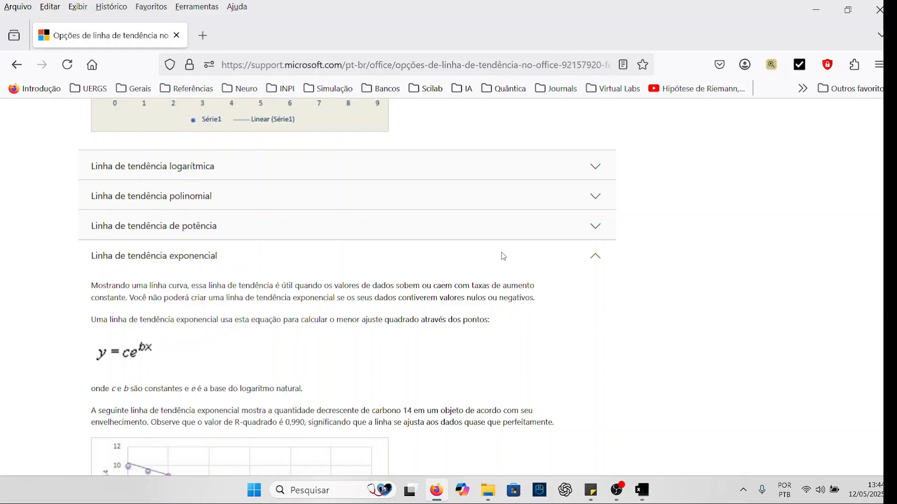
key(alt+Tab)
scroll(206, 313, down, 1)
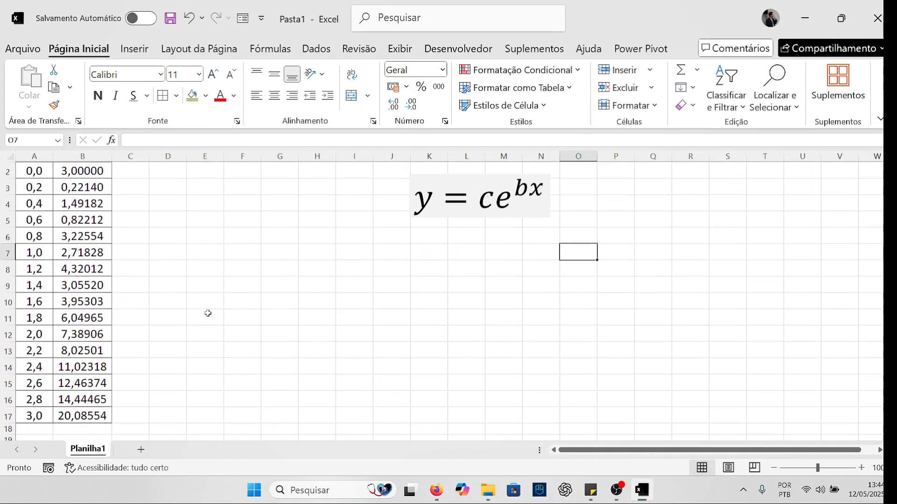
scroll(205, 312, up, 1)
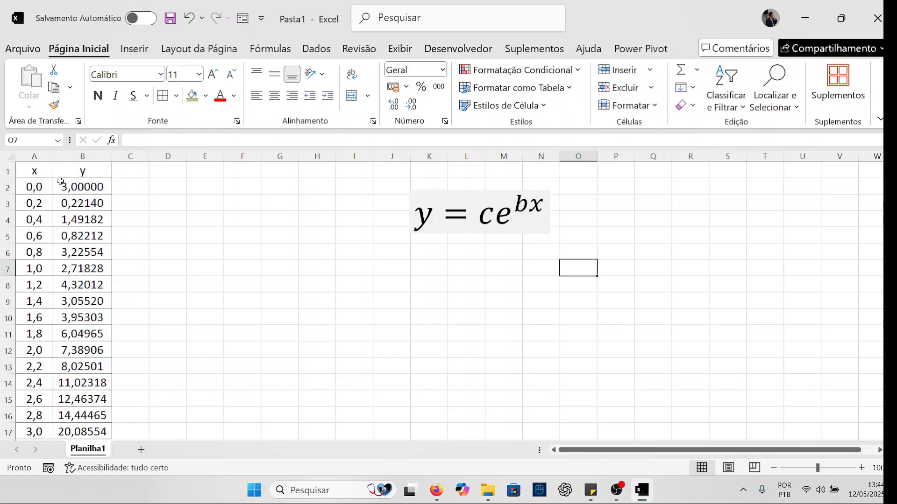
click(98, 186)
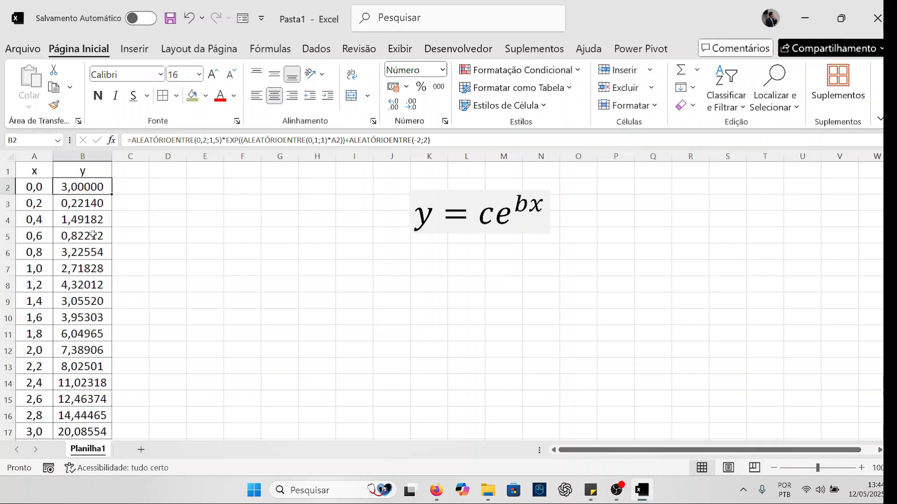
scroll(92, 235, down, 2)
scroll(92, 234, up, 2)
click(173, 246)
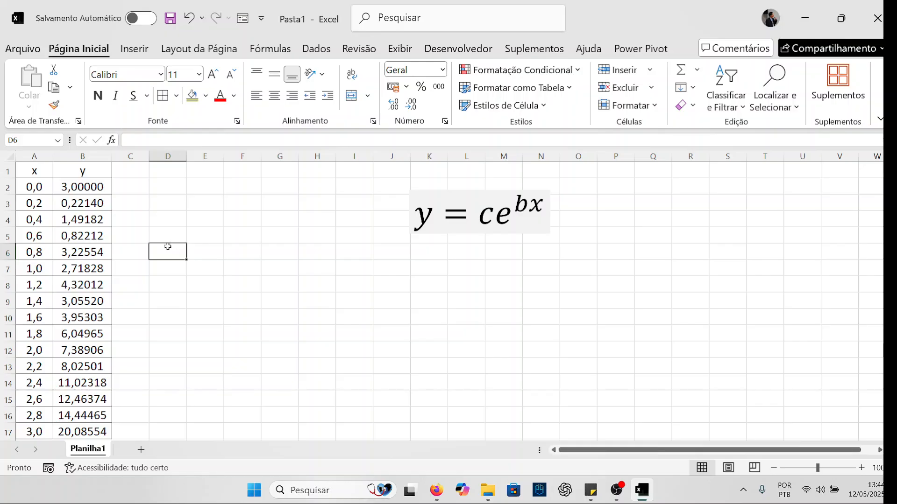
drag(42, 173, 95, 287)
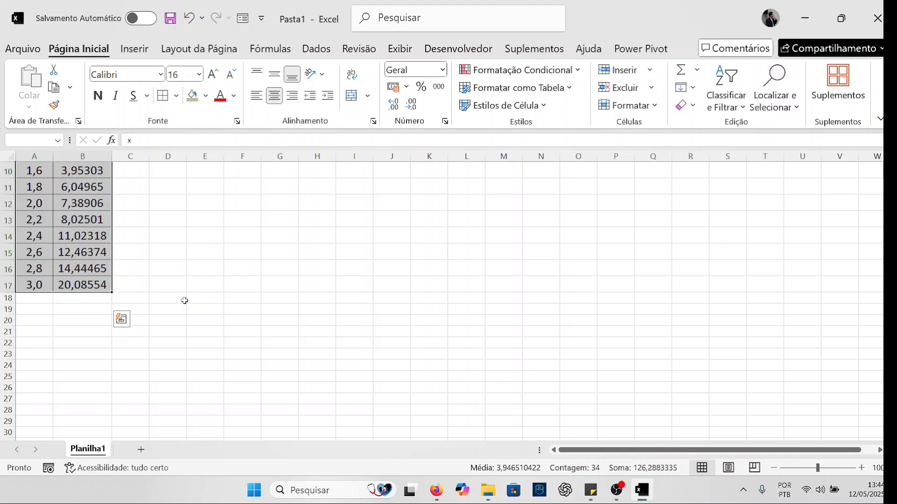
scroll(184, 301, up, 3)
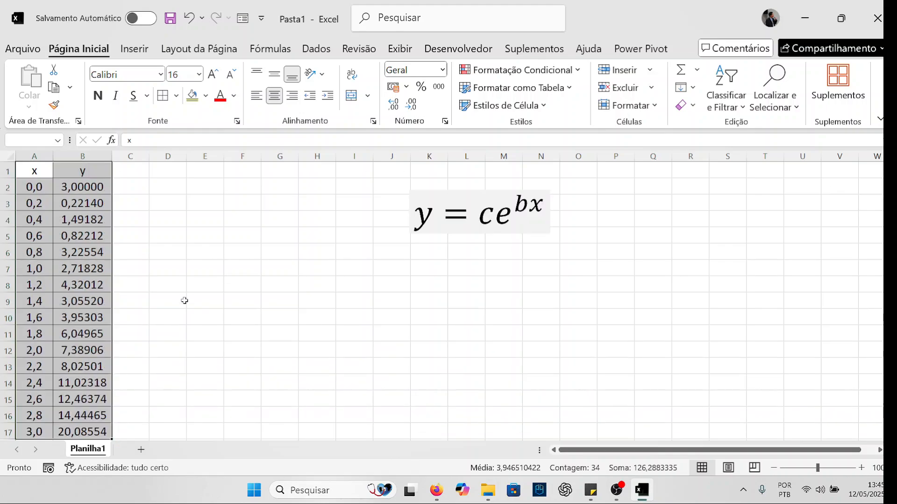
click(185, 300)
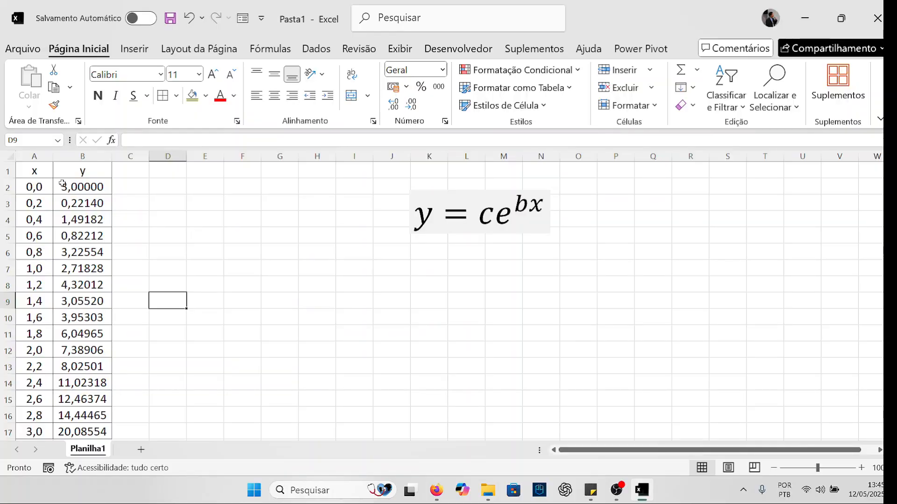
- Insert a markers-only scatter chart from the x and y data in A1:B17
click(36, 172)
scroll(93, 296, down, 3)
key(ctrl+shift+End)
scroll(160, 298, up, 3)
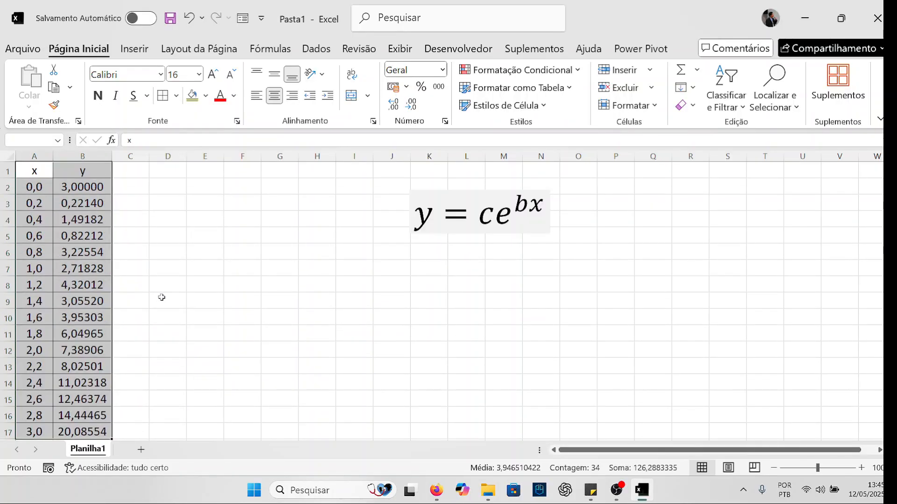
click(148, 55)
click(333, 105)
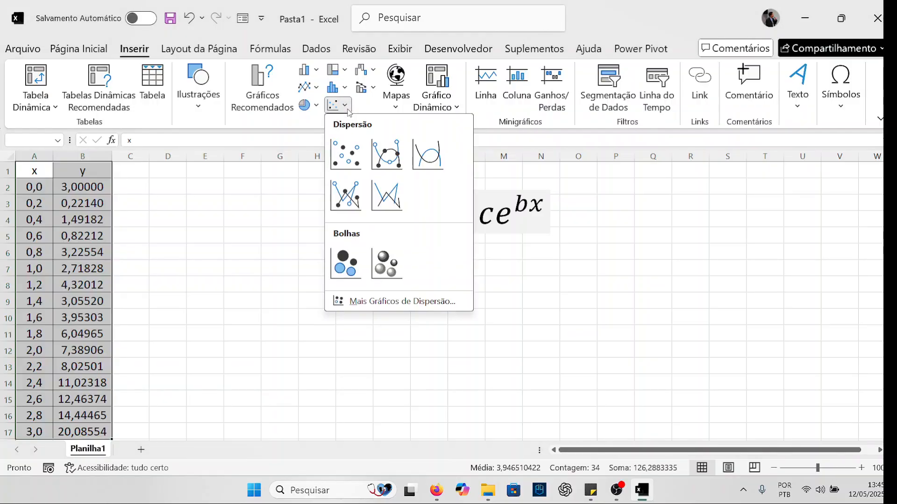
click(345, 160)
- Remove the chart title and place the enlarged chart below the equation, across about columns G to O
drag(503, 228, 436, 261)
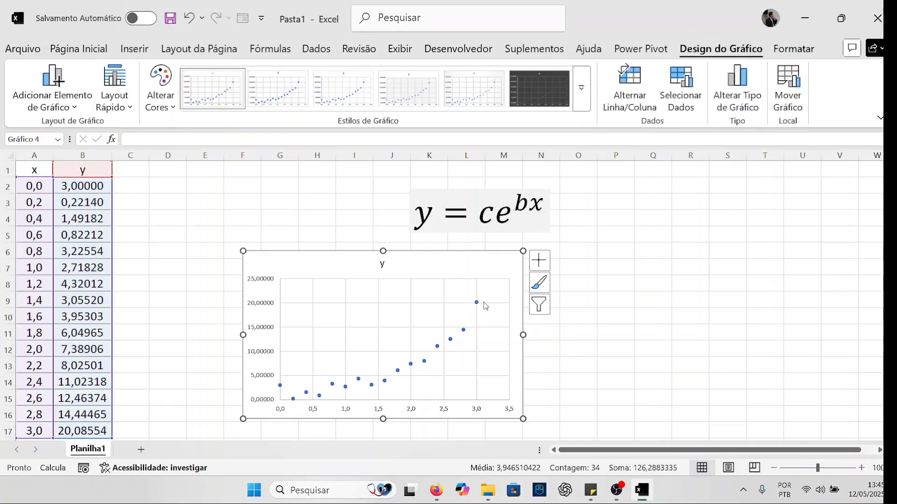
click(382, 264)
key(Delete)
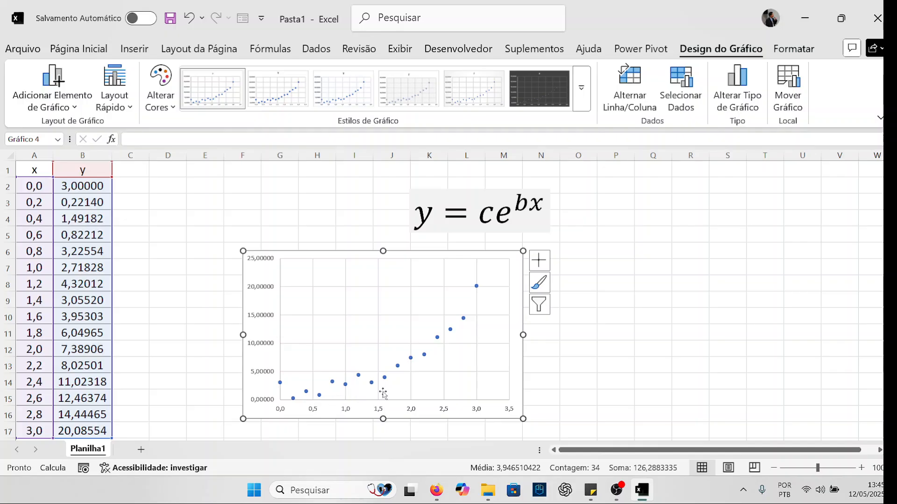
drag(523, 419, 568, 439)
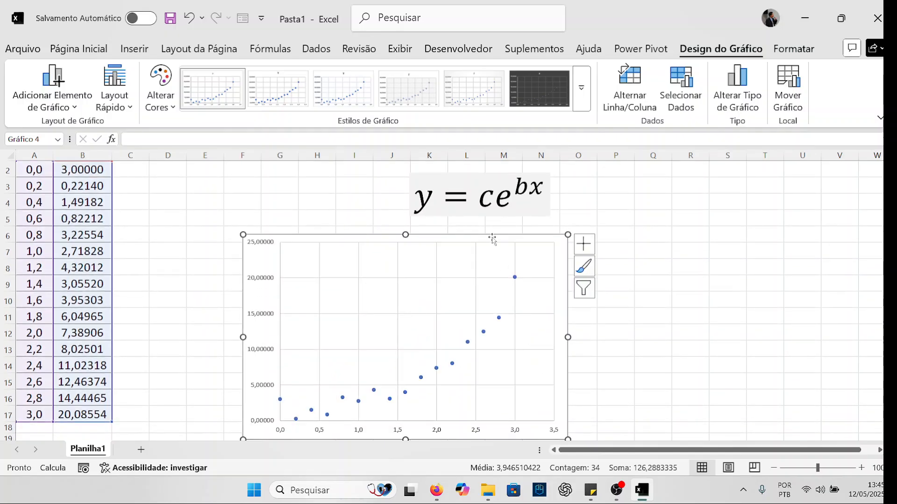
drag(496, 236, 529, 221)
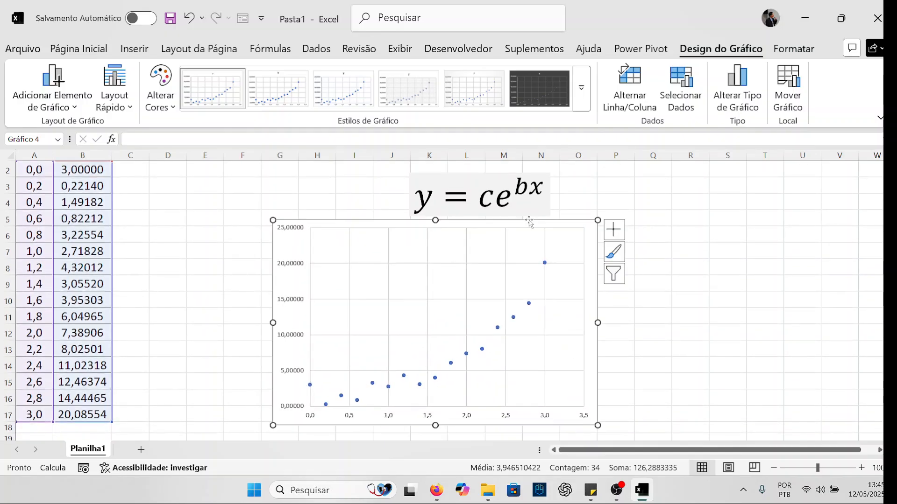
- Add a trendline to the y data series and enlarge the trendline formatting pane
click(544, 263)
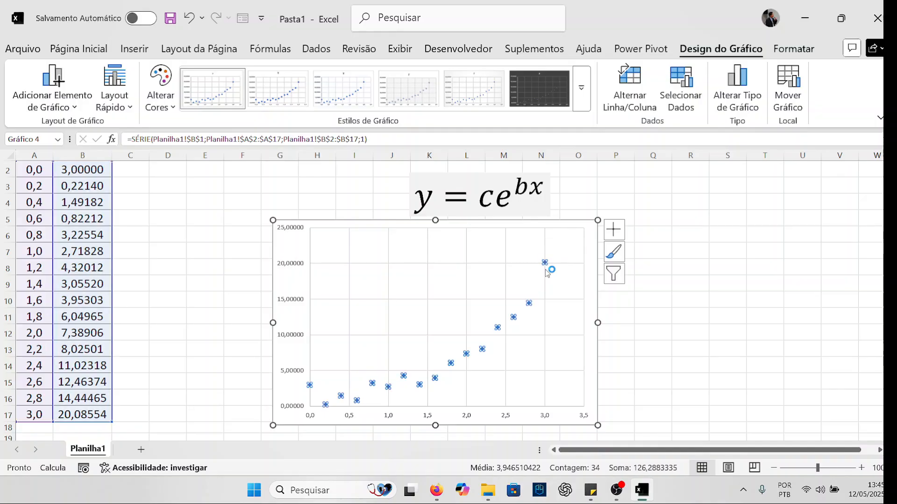
right_click(546, 264)
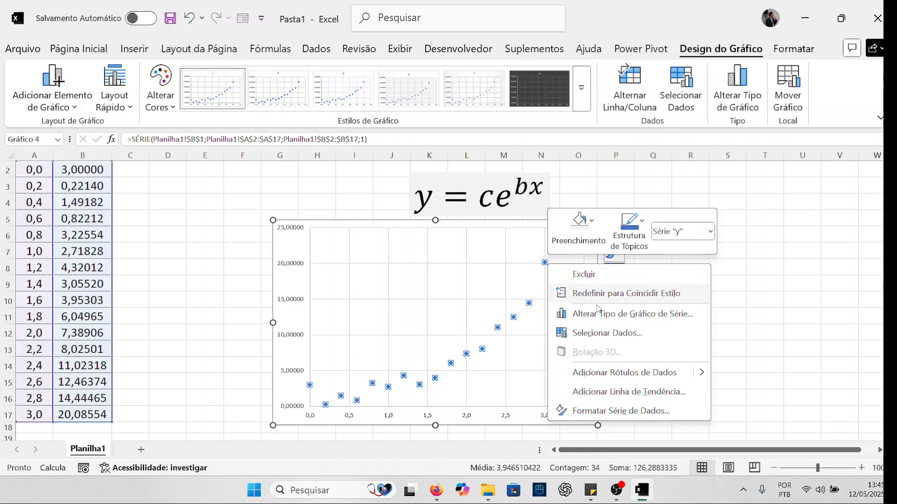
click(639, 392)
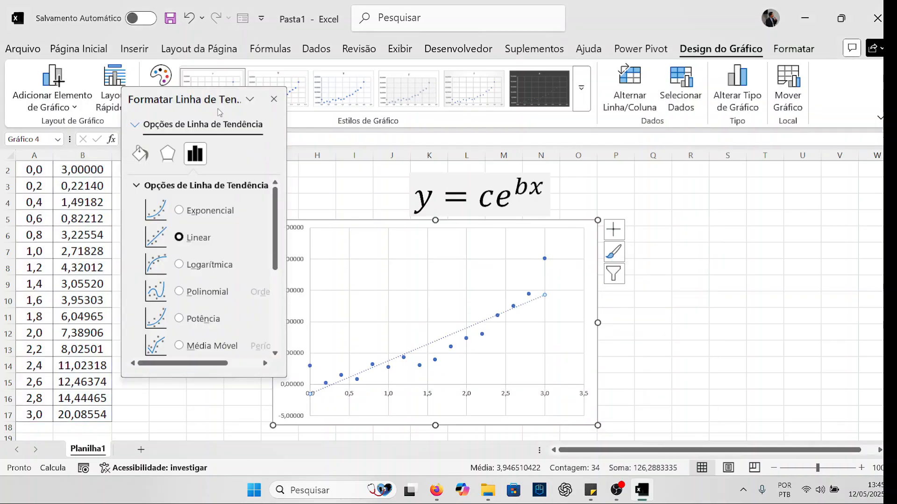
drag(217, 100, 167, 75)
drag(235, 352, 297, 405)
scroll(216, 324, down, 3)
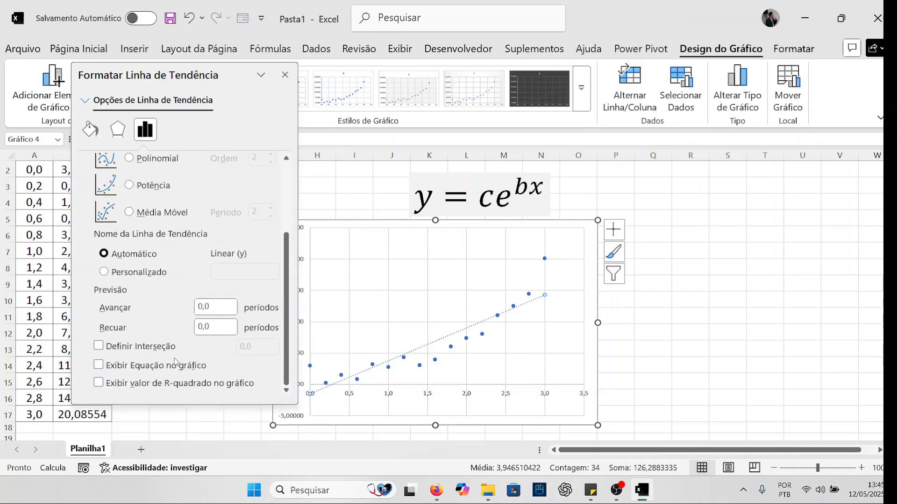
click(98, 366)
click(229, 385)
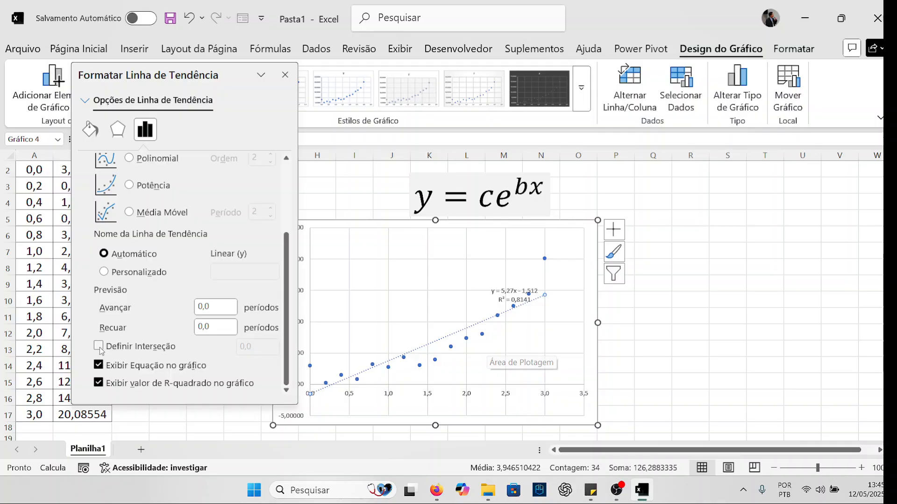
click(98, 365)
click(98, 382)
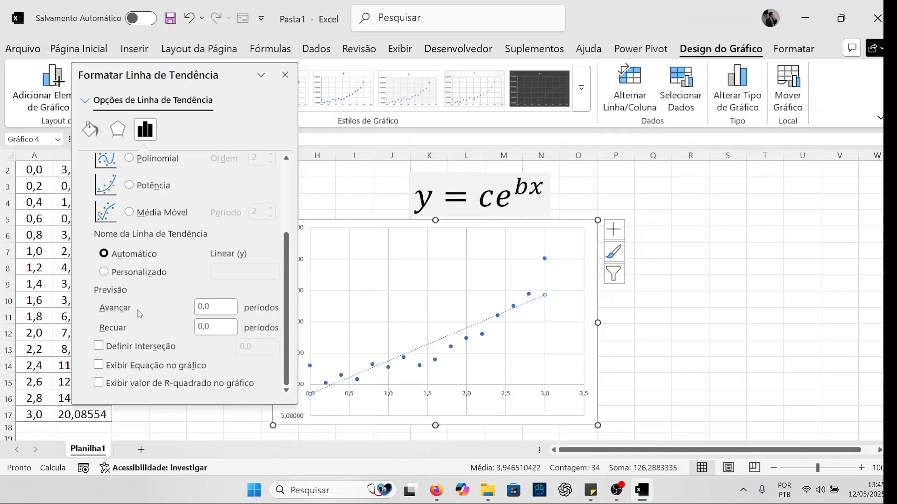
- Change the trendline type to Exponential and display its equation and R-squared value on the chart
scroll(137, 311, up, 5)
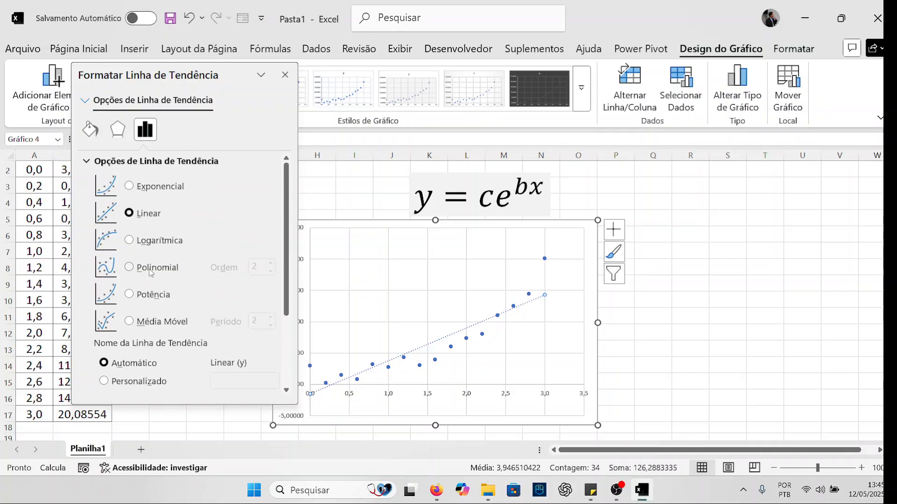
click(129, 185)
scroll(219, 247, down, 3)
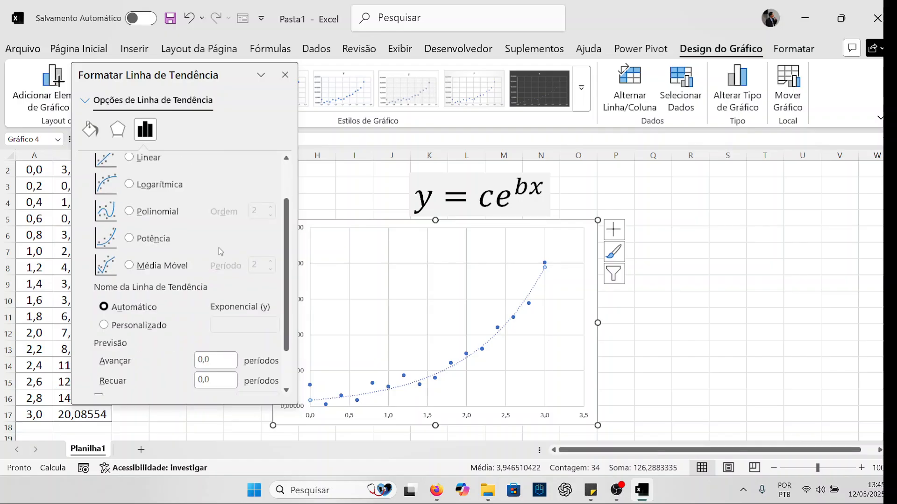
click(126, 372)
click(126, 383)
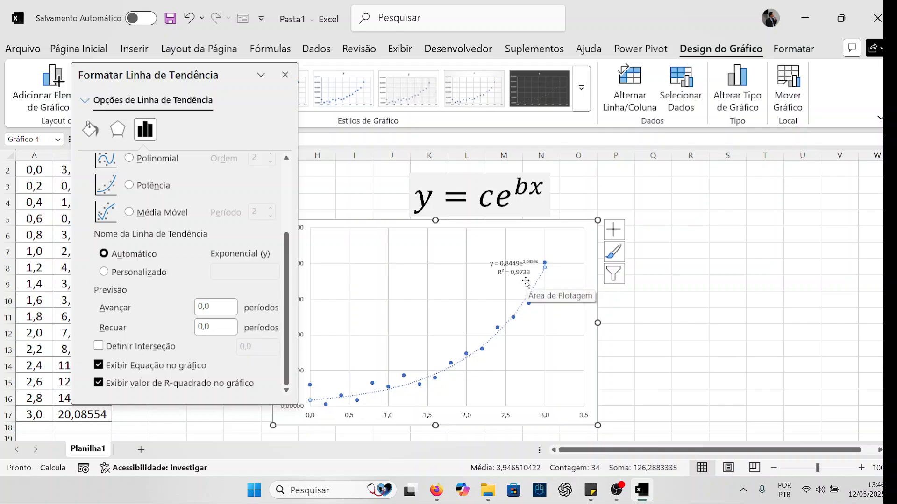
- Give the trendline the custom name Exponencial and close its formatting options
scroll(206, 283, up, 3)
scroll(177, 303, down, 4)
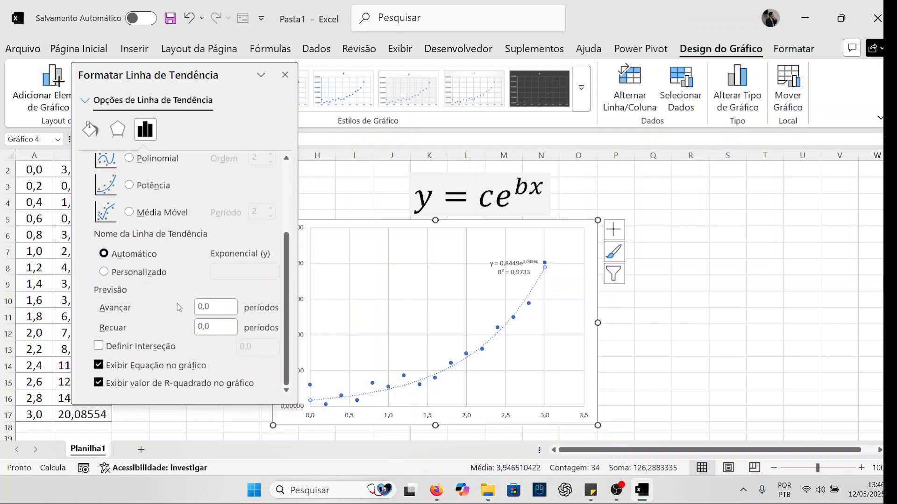
scroll(177, 304, up, 1)
scroll(177, 303, down, 1)
scroll(141, 290, up, 1)
click(244, 300)
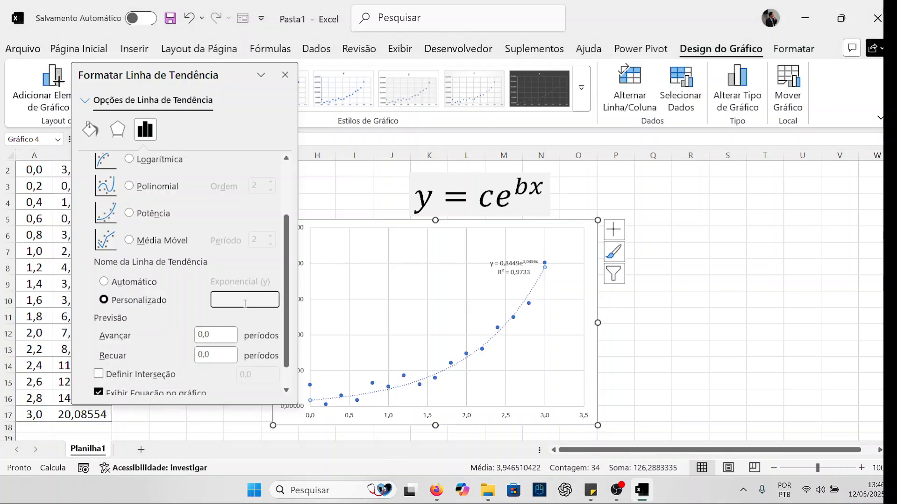
text(Exponencial)
click(285, 75)
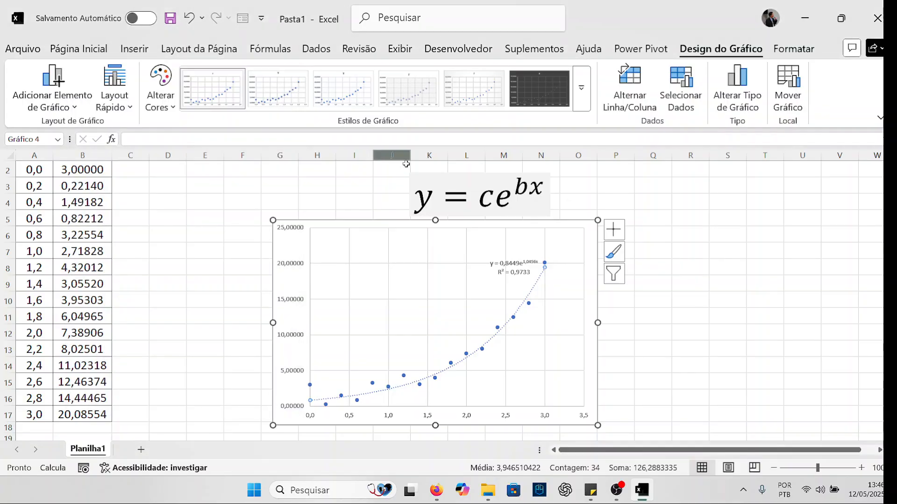
- Add axis titles to the chart and place a legend at its bottom
click(613, 229)
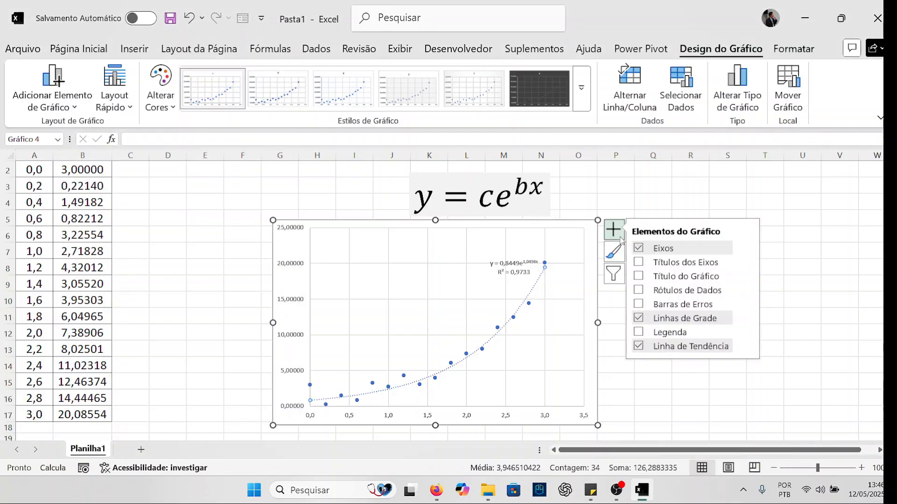
click(639, 262)
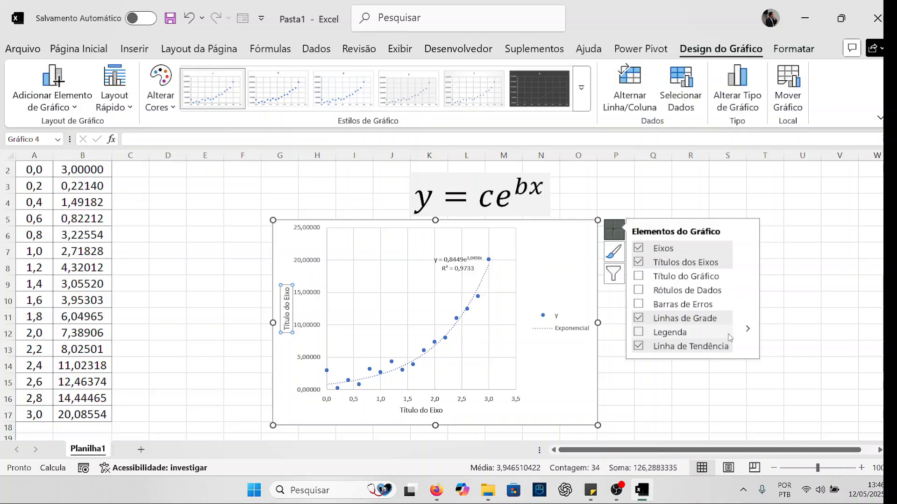
click(747, 329)
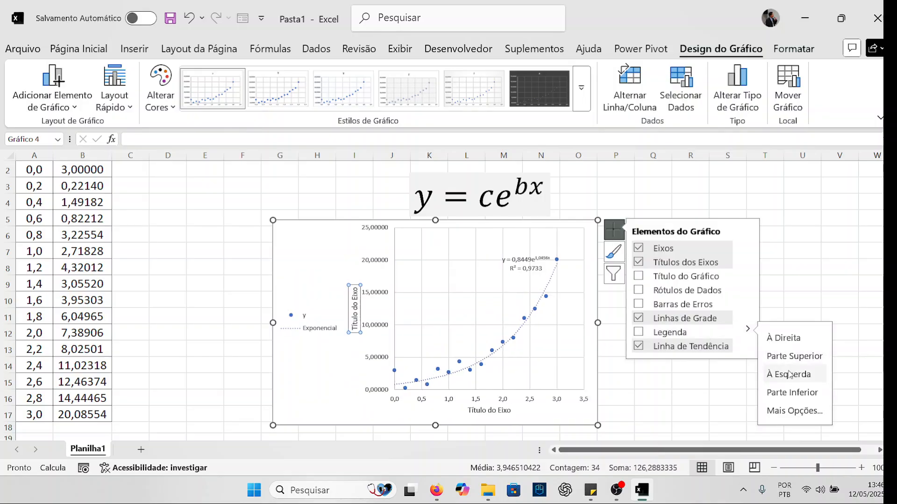
click(789, 392)
click(764, 217)
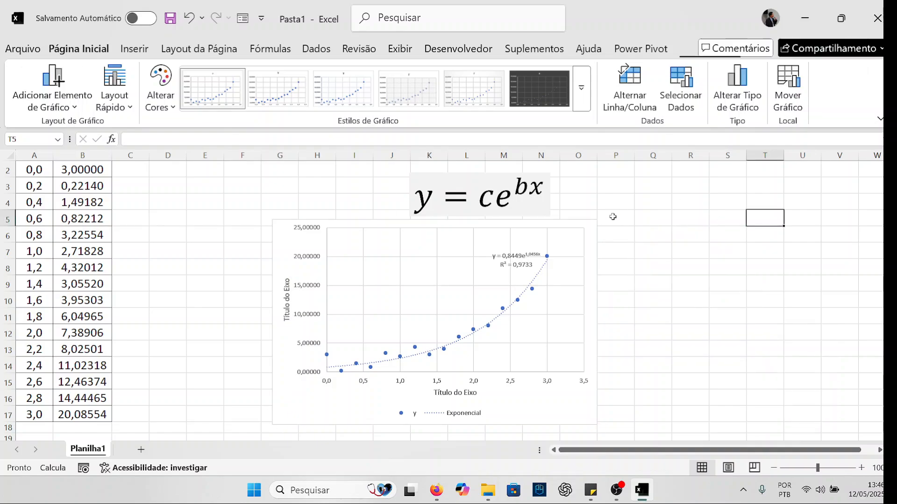
- Move the equation box to about columns O to S and shift the chart up beside it, across columns F to N
click(513, 212)
drag(513, 220, 684, 219)
drag(547, 224, 498, 182)
- Remove the gridlines from the chart
click(566, 192)
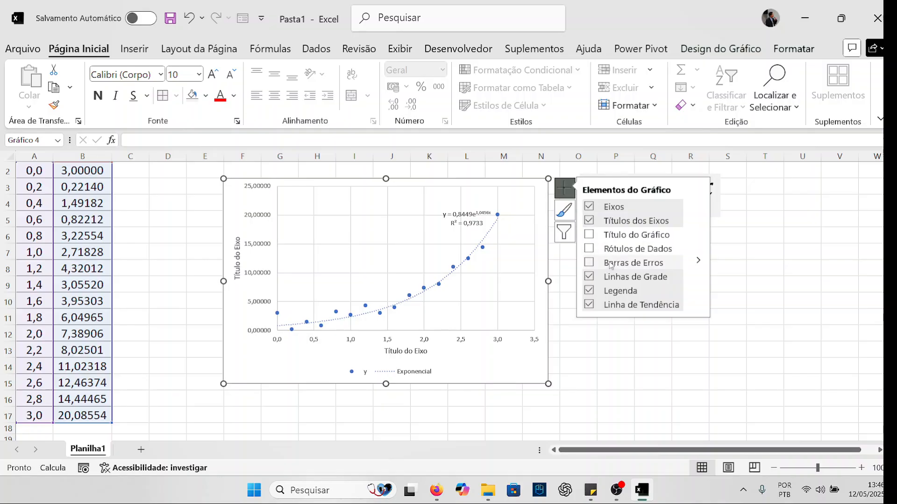
click(590, 278)
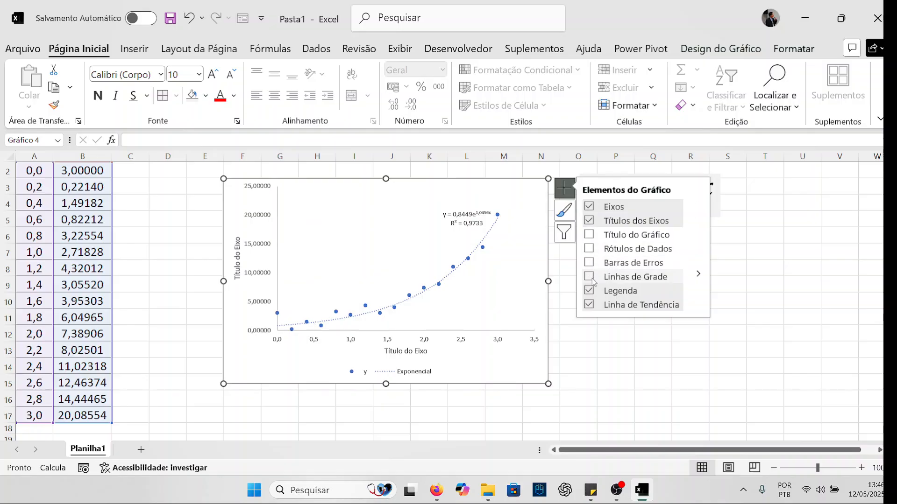
click(566, 331)
- Title the chart's vertical axis y(x) and its horizontal axis x
click(237, 259)
triple_click(237, 258)
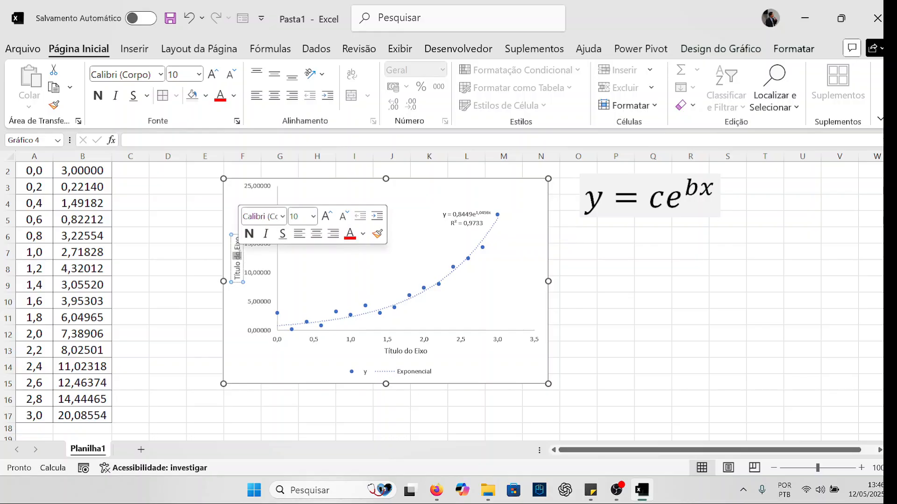
text(y(x))
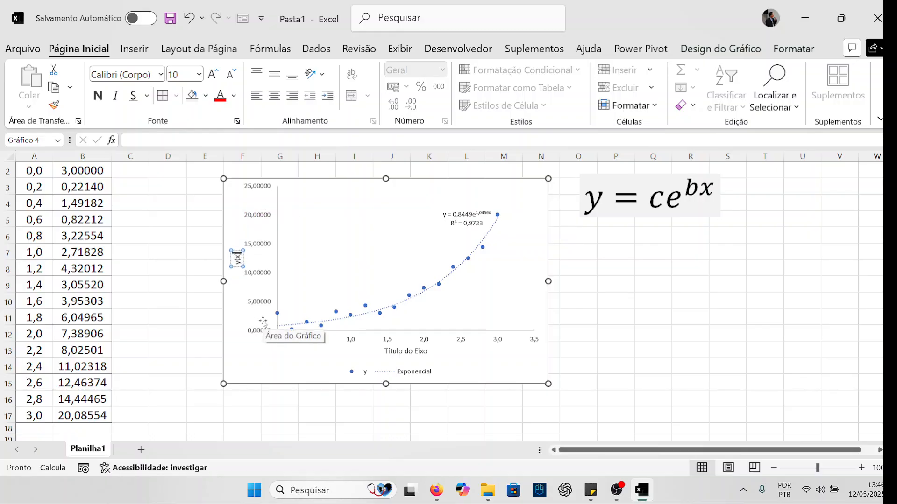
click(390, 355)
triple_click(390, 355)
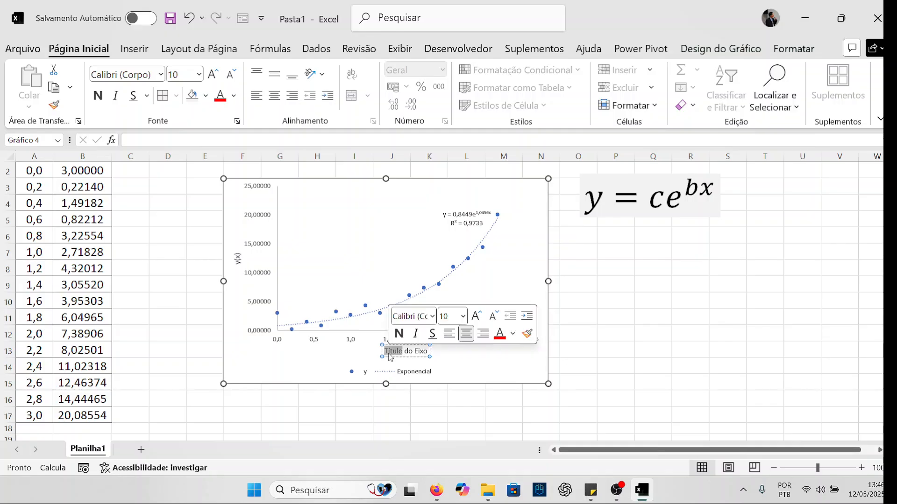
text(x)
click(672, 364)
- Set all the chart text to font size 16 and enlarge the chart slightly toward its lower-right corner
click(430, 182)
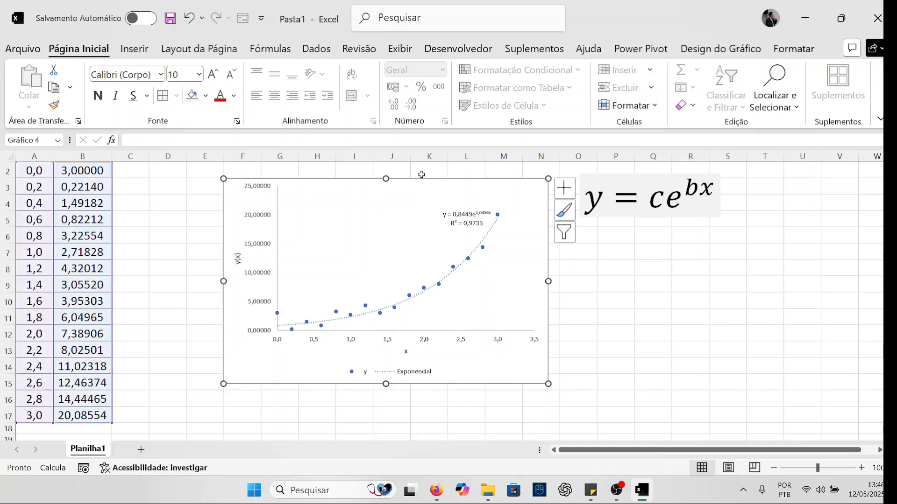
click(199, 74)
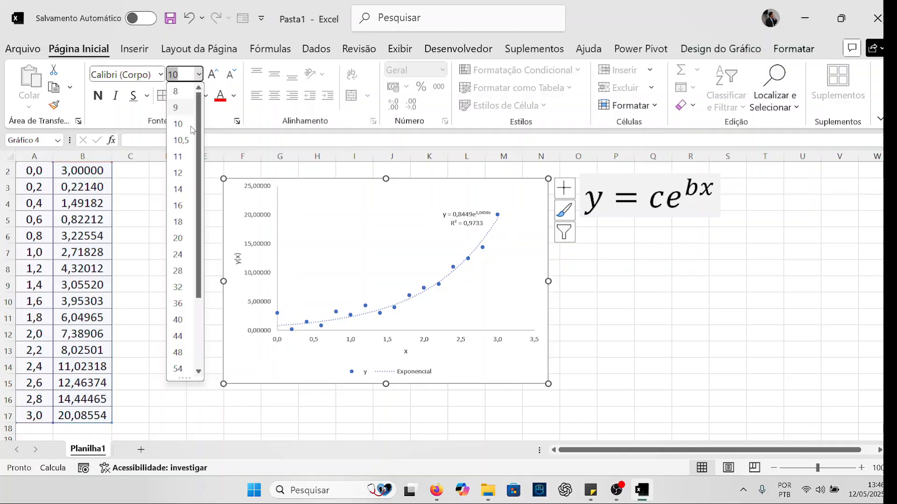
click(184, 204)
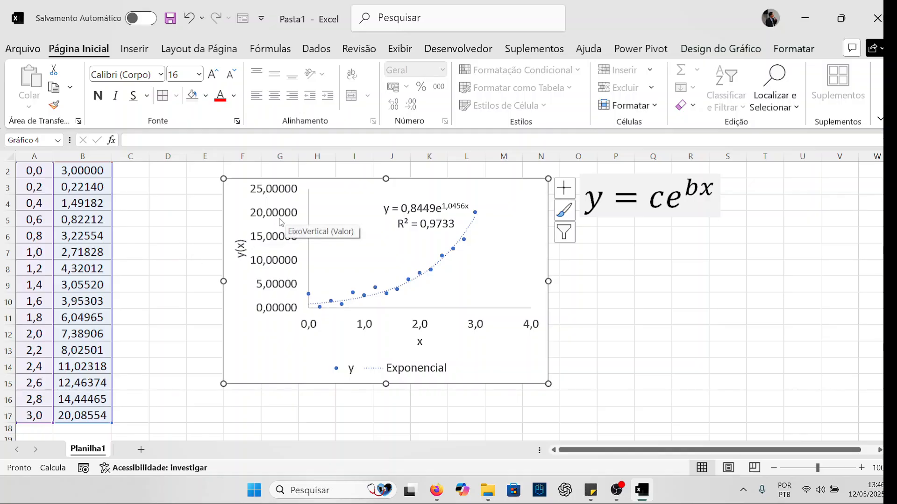
drag(549, 385, 579, 402)
click(125, 247)
- Reduce the y values in B2:B17 to two decimal places
scroll(109, 210, up, 1)
click(101, 186)
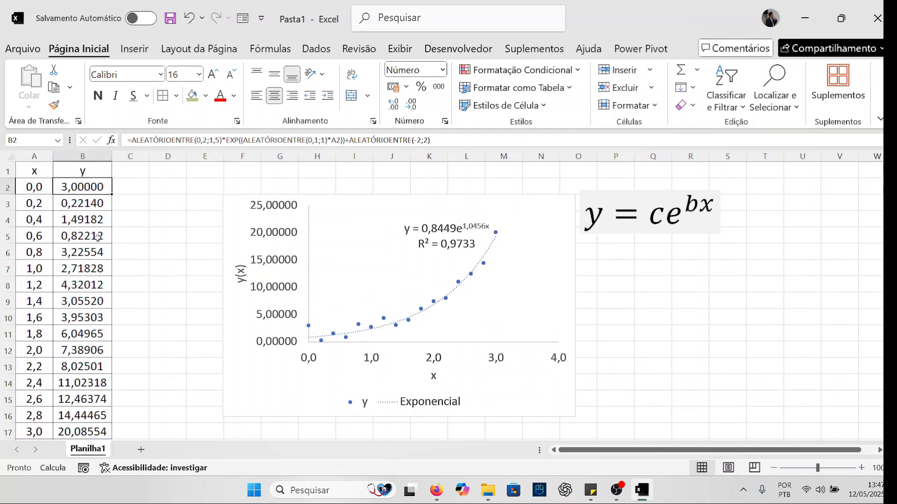
scroll(98, 237, down, 3)
shift+click(99, 286)
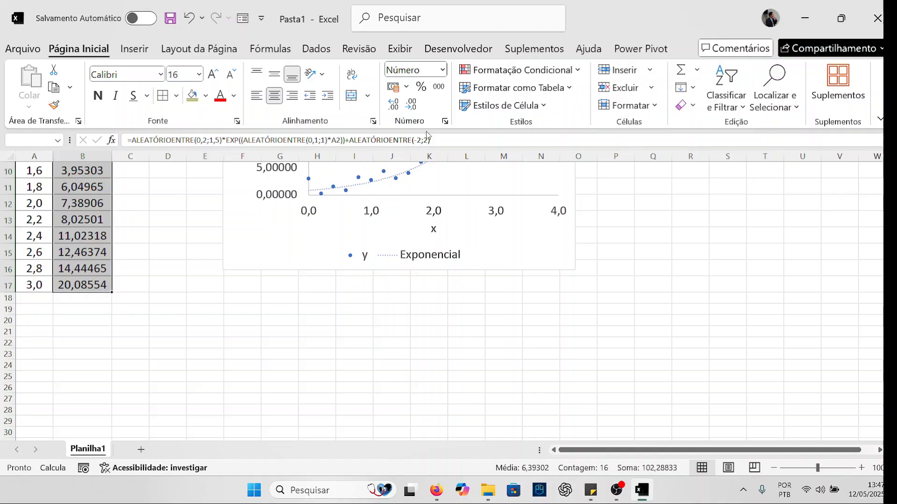
click(415, 107)
click(415, 107)
click(415, 106)
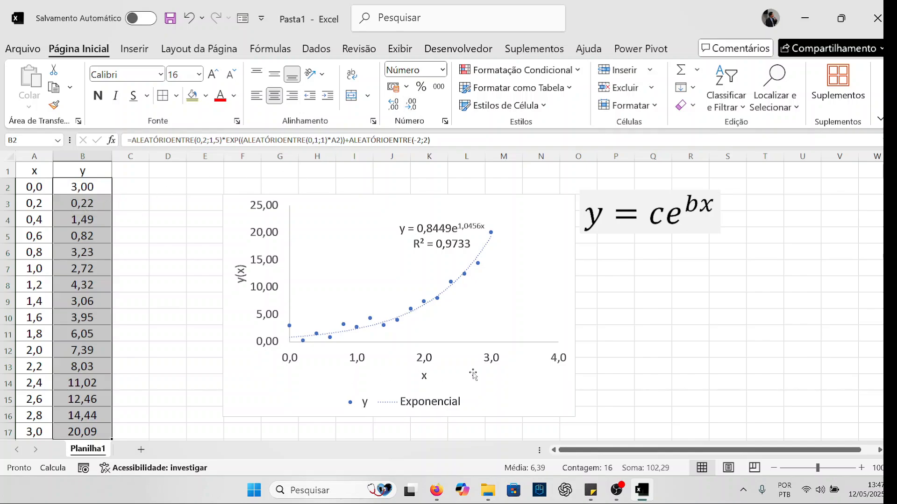
click(609, 345)
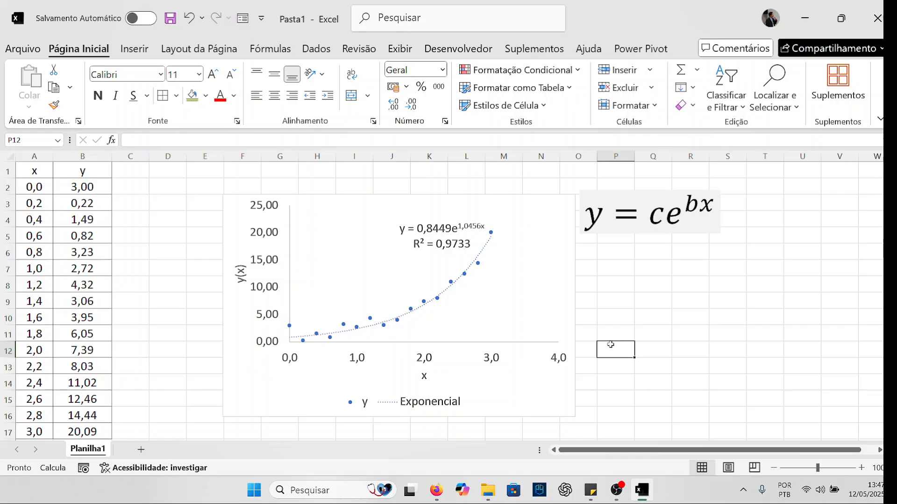
- Move the trendline equation and R² label to the upper-left area of the plot, clear of the curve
click(450, 218)
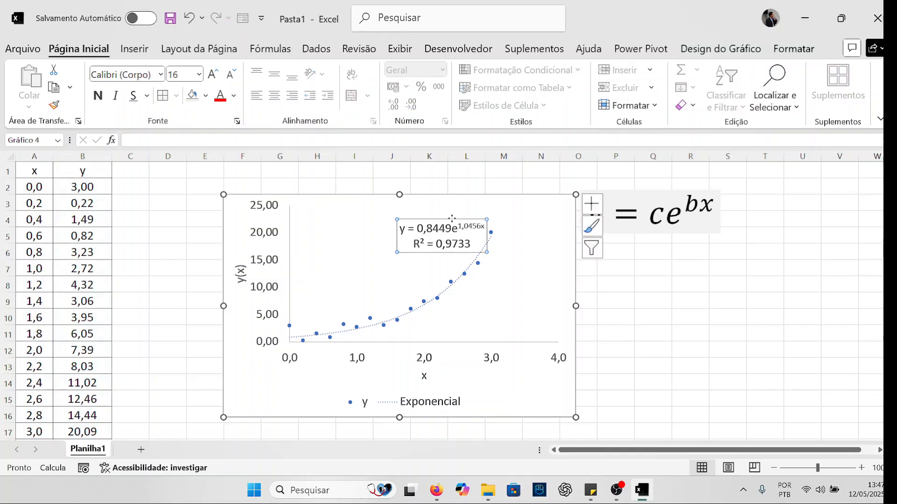
drag(450, 219, 378, 207)
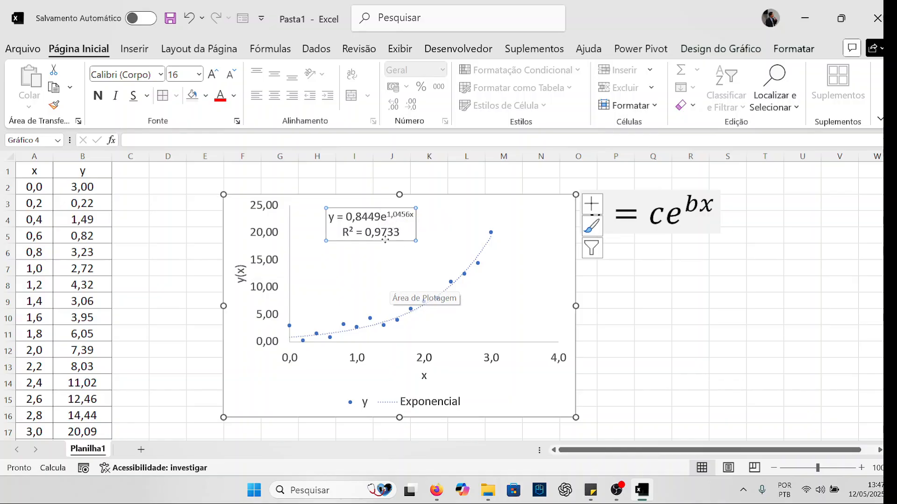
- Format the exponential trendline as a red dashed line 2 pt wide
click(486, 250)
right_click(485, 250)
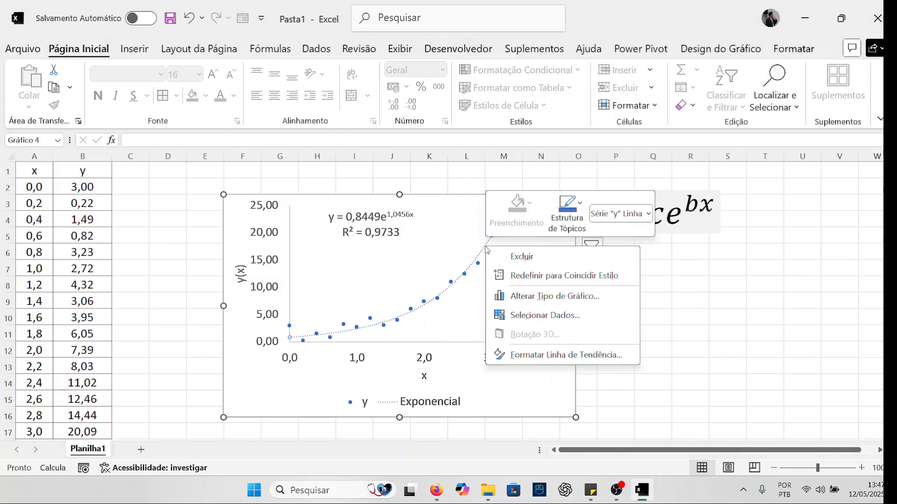
click(550, 355)
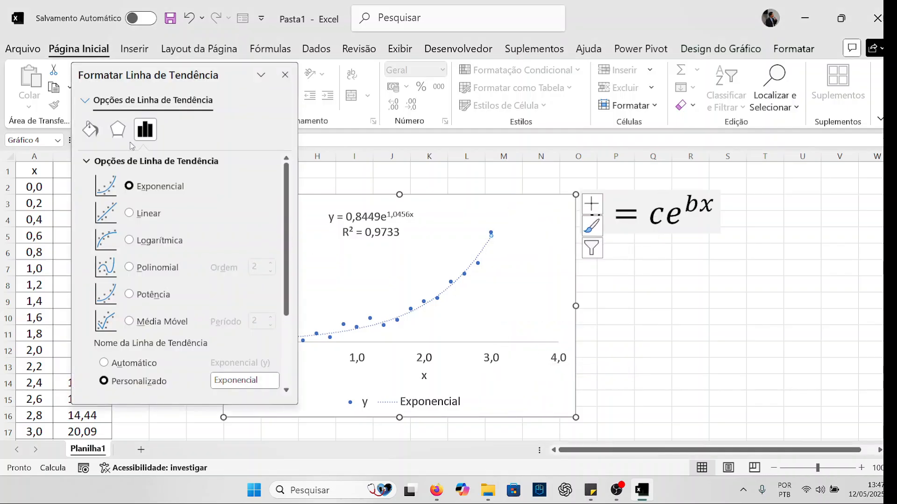
click(96, 138)
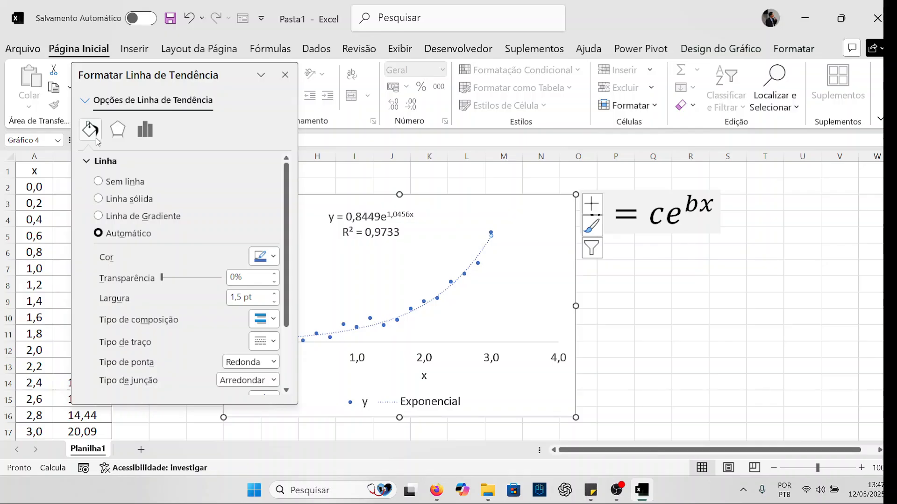
click(275, 294)
click(275, 293)
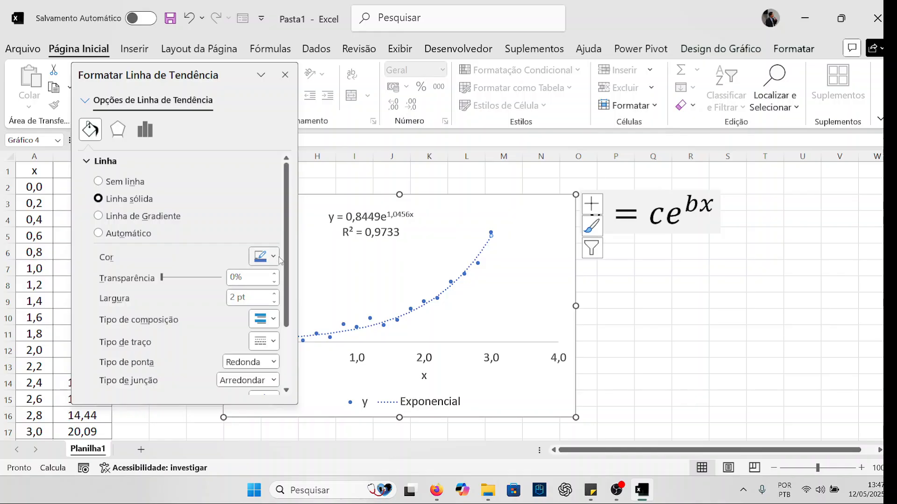
click(274, 258)
click(279, 212)
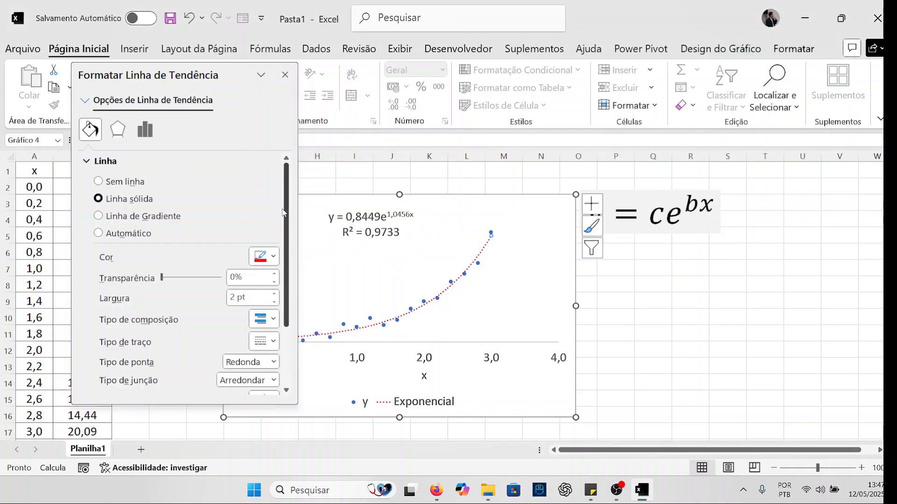
scroll(286, 266, down, 3)
click(275, 289)
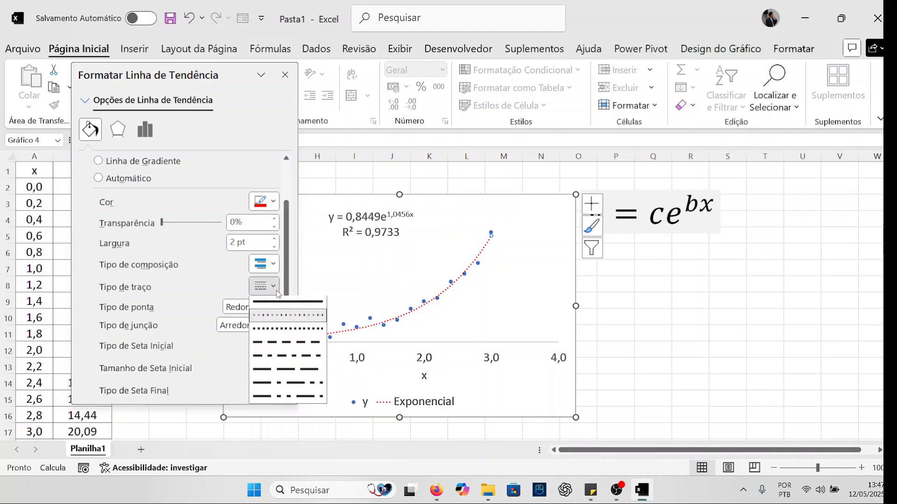
click(275, 344)
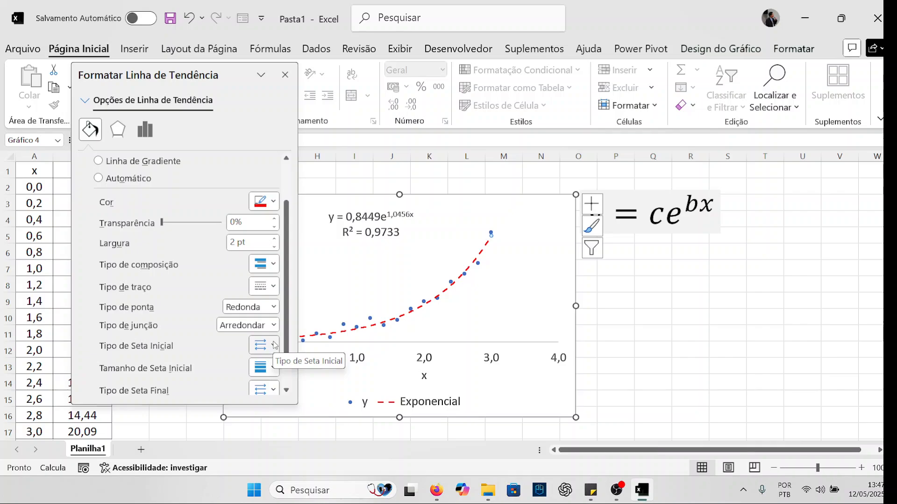
click(285, 75)
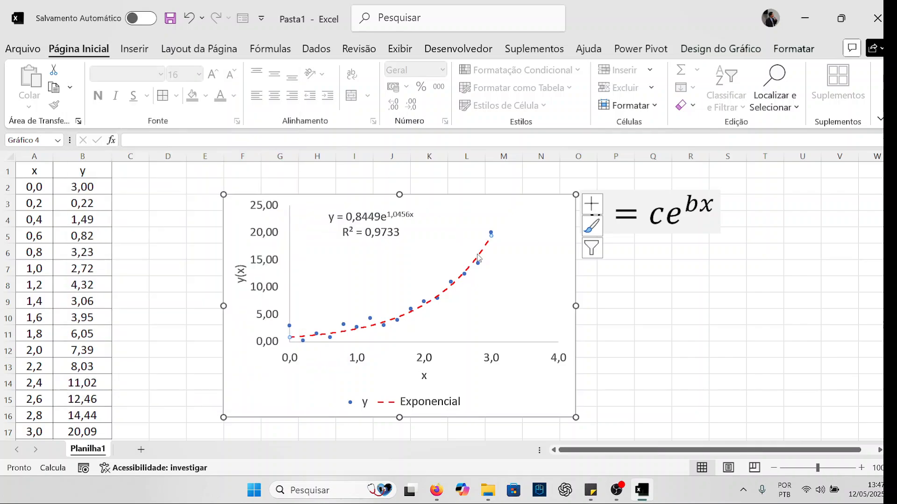
- Move the y = ce^(bx) text box and the chart to the right to free space beside the data table
click(400, 237)
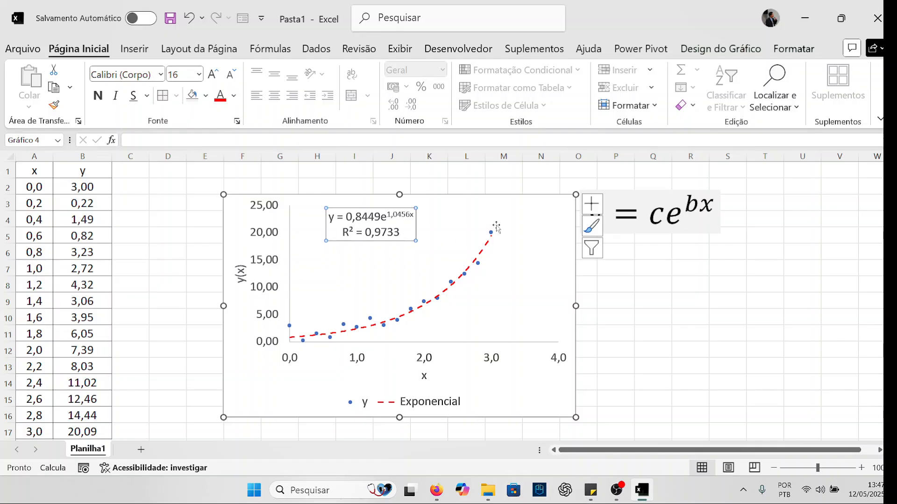
click(651, 211)
drag(680, 236, 780, 224)
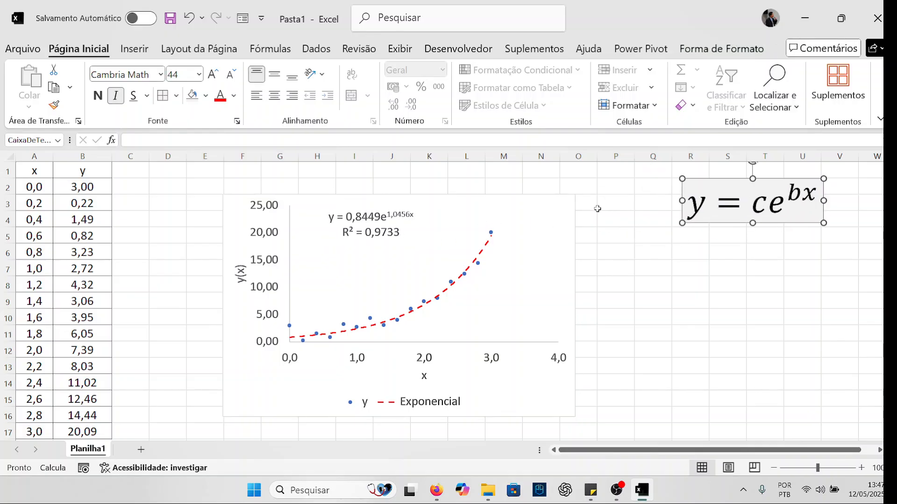
drag(556, 195, 645, 188)
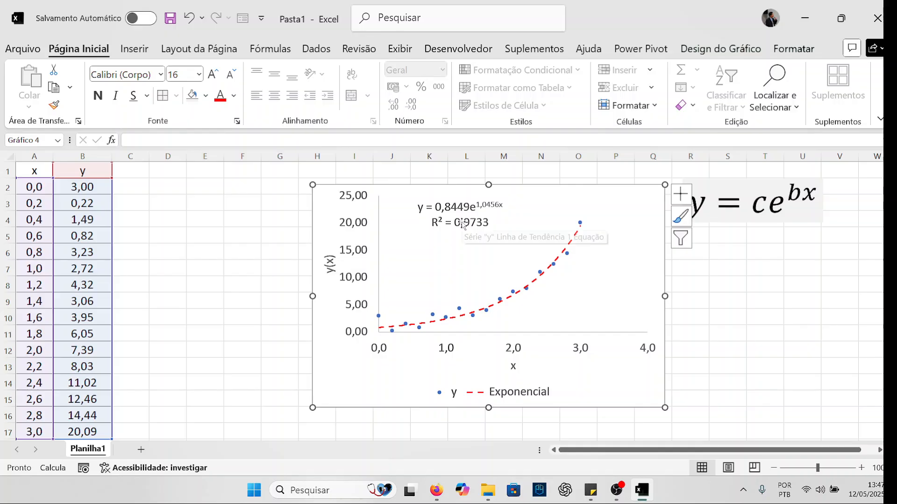
- Enter the heading "y - ajuste" in C1 and dismiss the trendline warning
click(422, 208)
click(151, 169)
text(y)
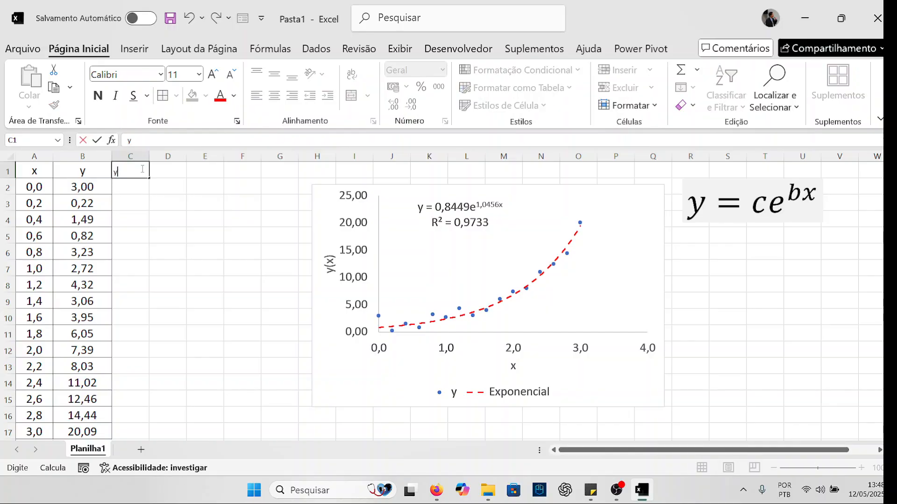
text( - ajuste)
key(Return)
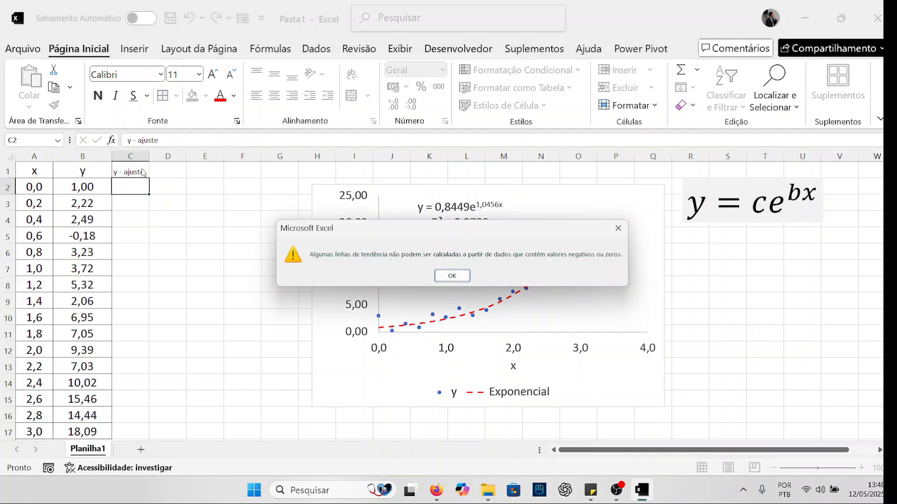
click(452, 276)
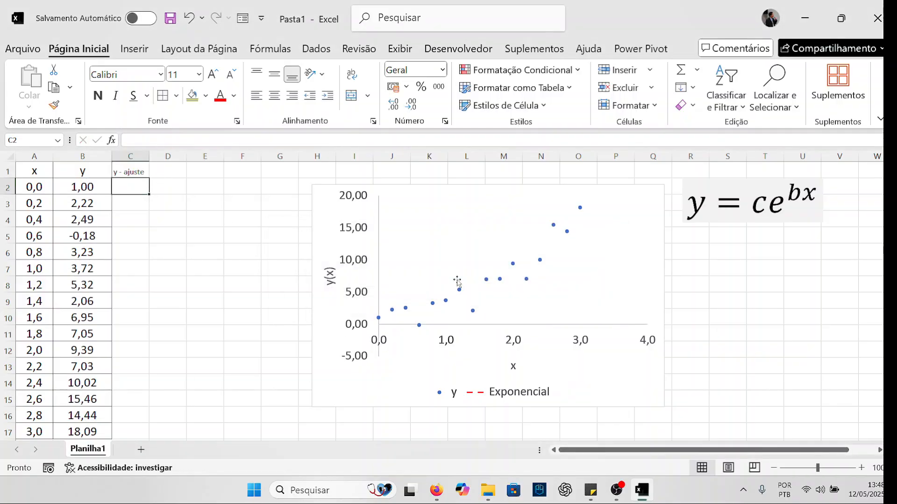
- Undo the C1 heading and the moves of the chart and the y = ce^(bx) text box
click(286, 254)
key(ctrl+z)
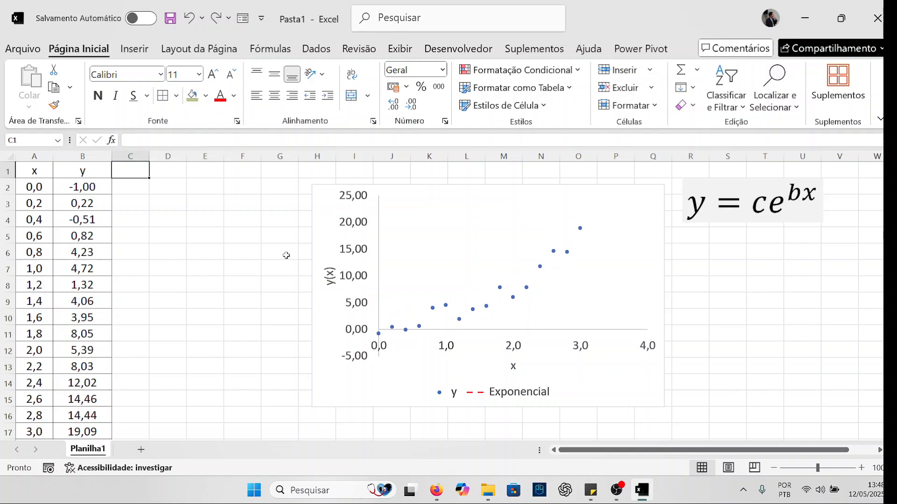
drag(375, 246, 286, 255)
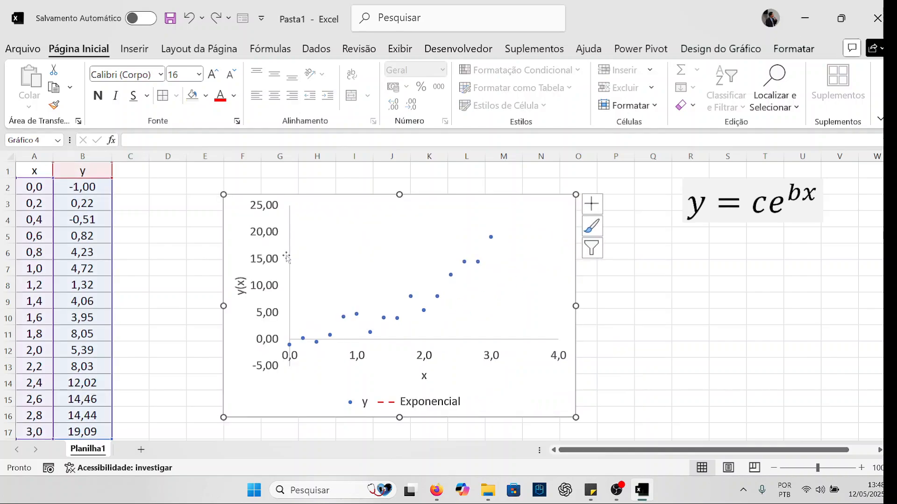
click(191, 219)
key(ctrl+z)
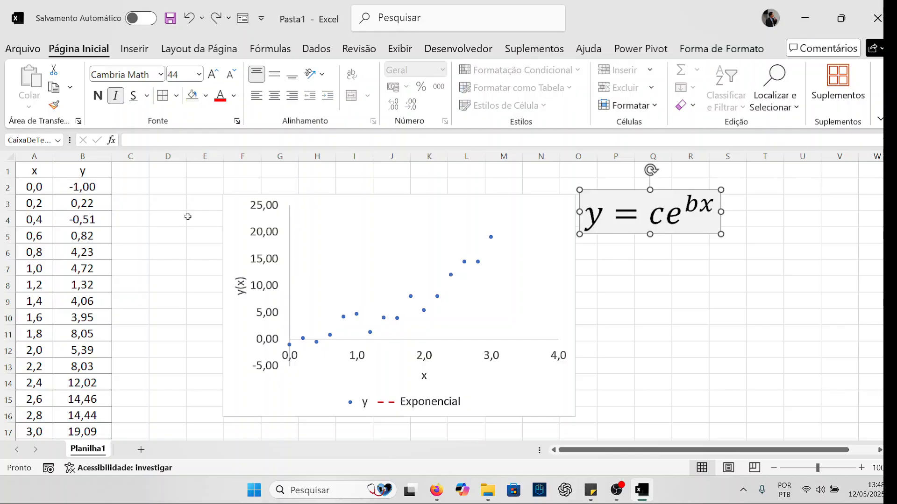
- Shift the chart slightly to the right, check the formula behind the y value in B2, and undo the latest chart changes
drag(457, 204, 472, 202)
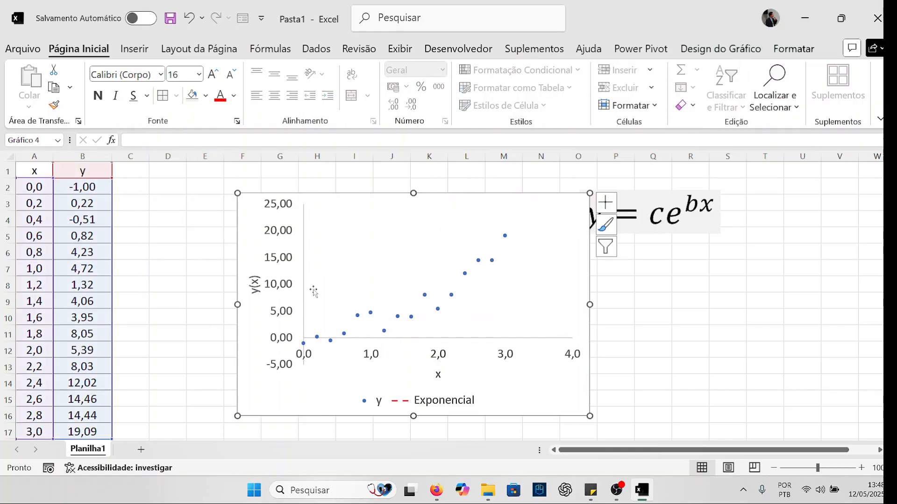
click(106, 187)
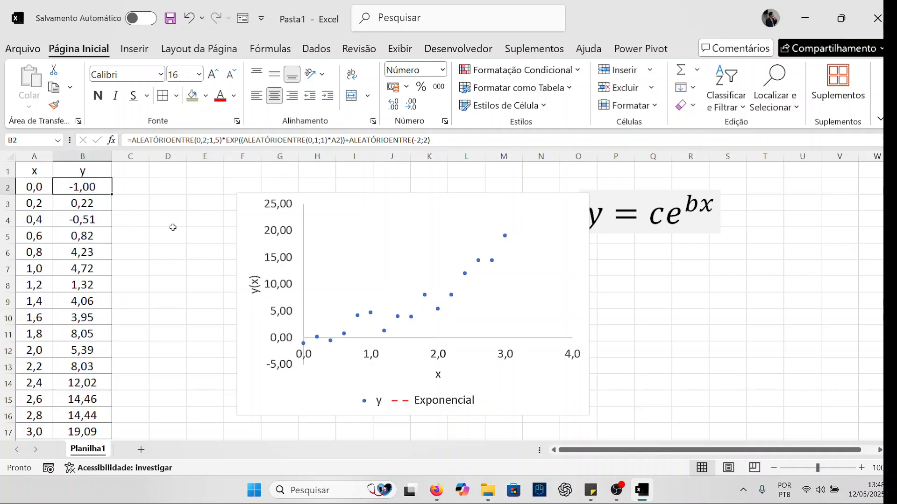
scroll(172, 227, down, 2)
scroll(173, 227, up, 2)
click(162, 238)
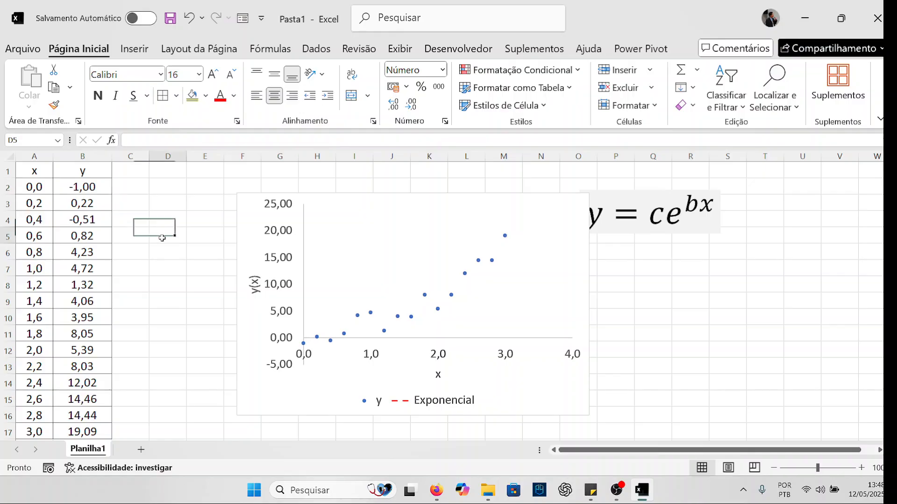
key(ctrl+z)
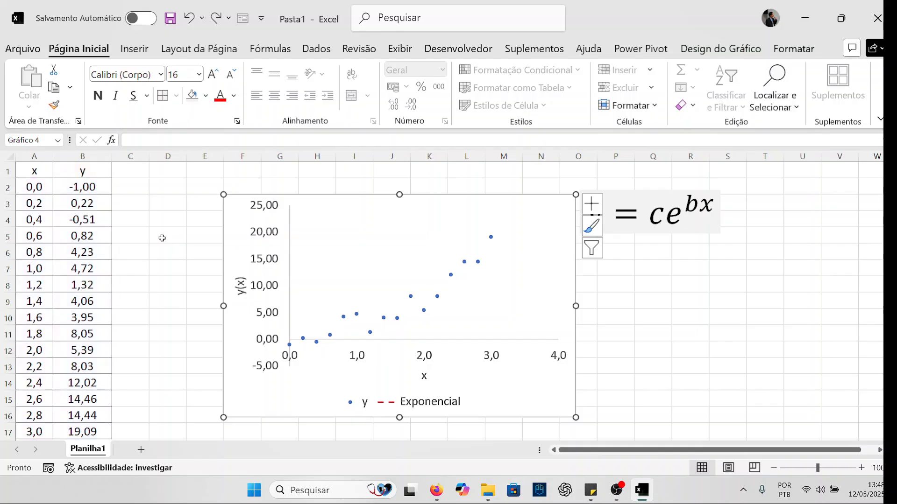
key(ctrl+z)
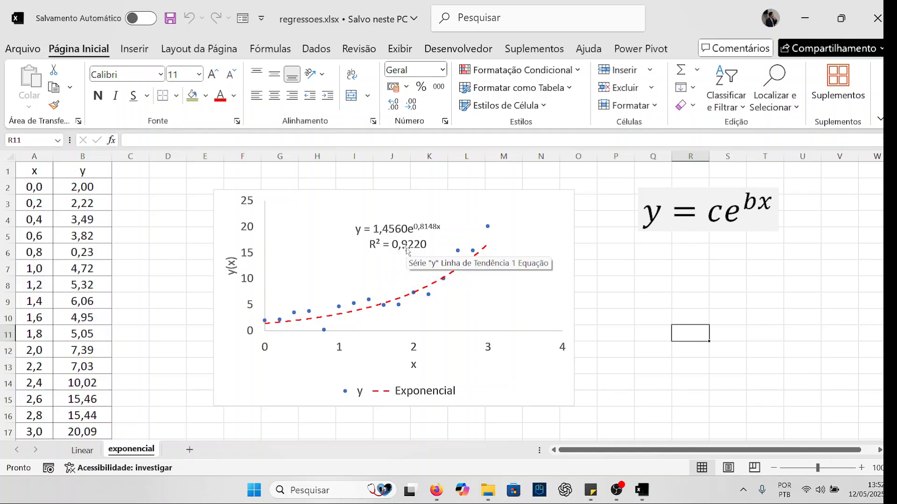
- Switch to Firefox to check the exponential trendline section of the Microsoft support page, and return to the Excel workbook
click(173, 252)
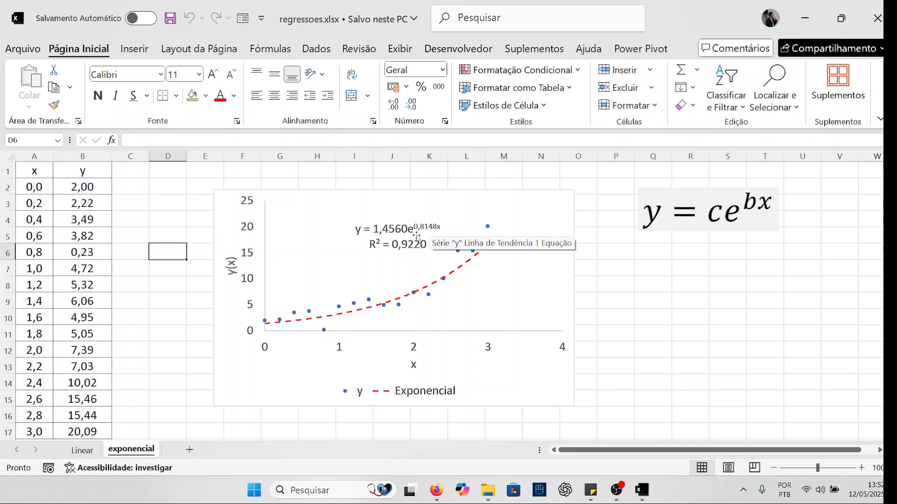
click(435, 490)
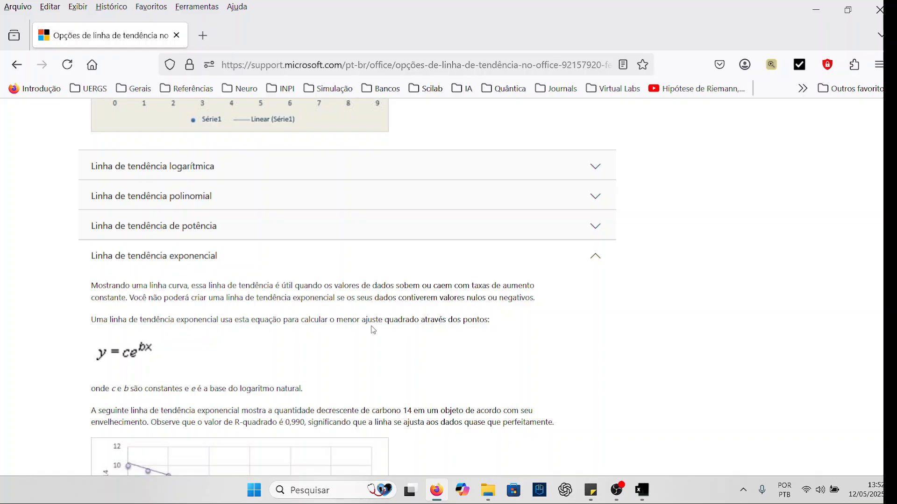
key(alt+Tab)
click(161, 206)
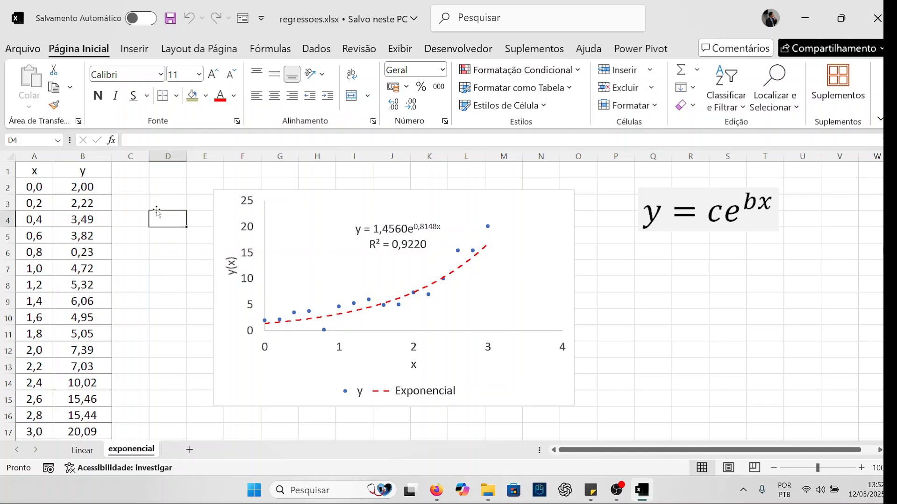
click(189, 191)
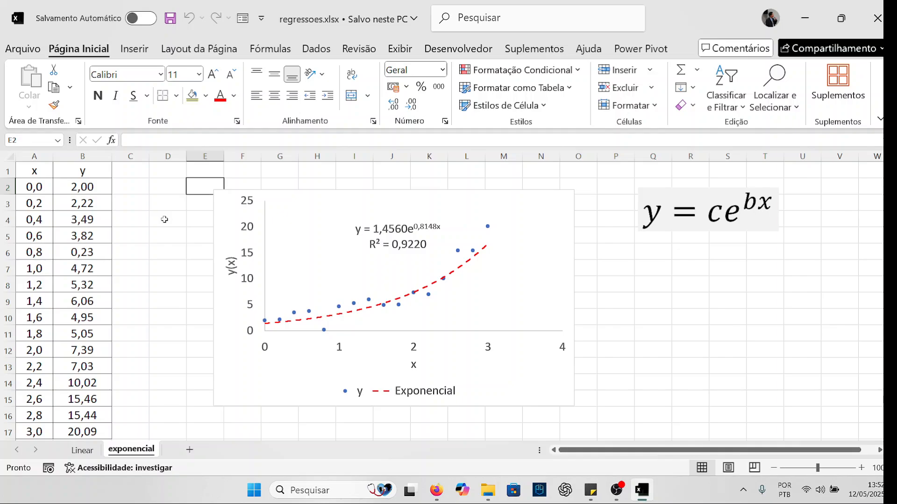
- Inspect the stored y values one by one from B2 down to B6
click(89, 189)
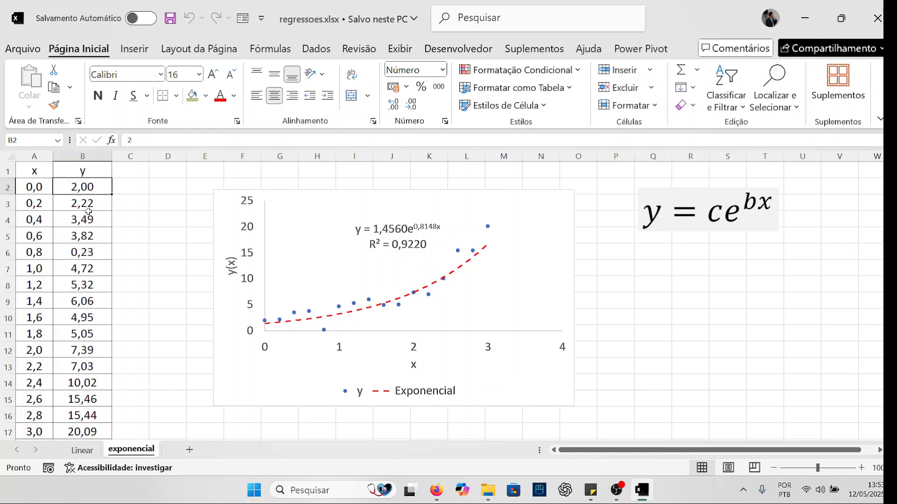
key(Down)
key(Down)
key(Down)
key(Down)
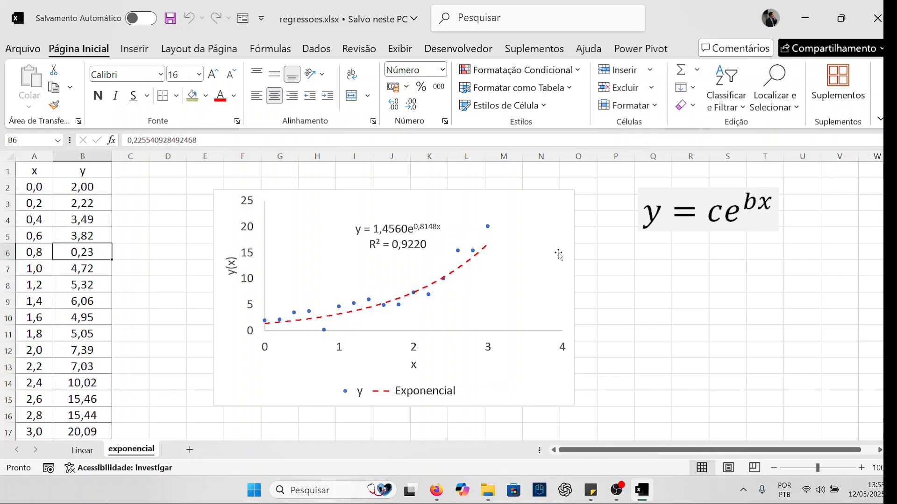
- Make the chart slightly narrower and taller from its lower-right corner, and select the y = ce^(bx) equation in its text box
click(578, 362)
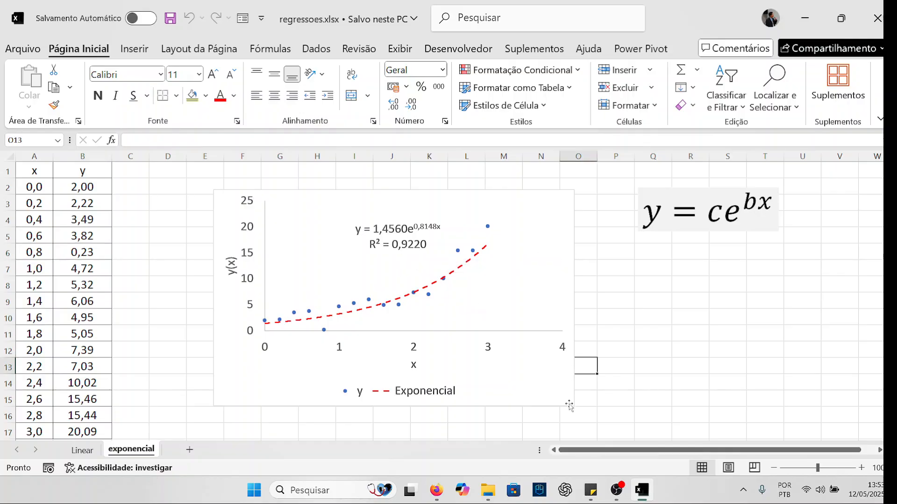
click(576, 407)
drag(577, 410, 562, 420)
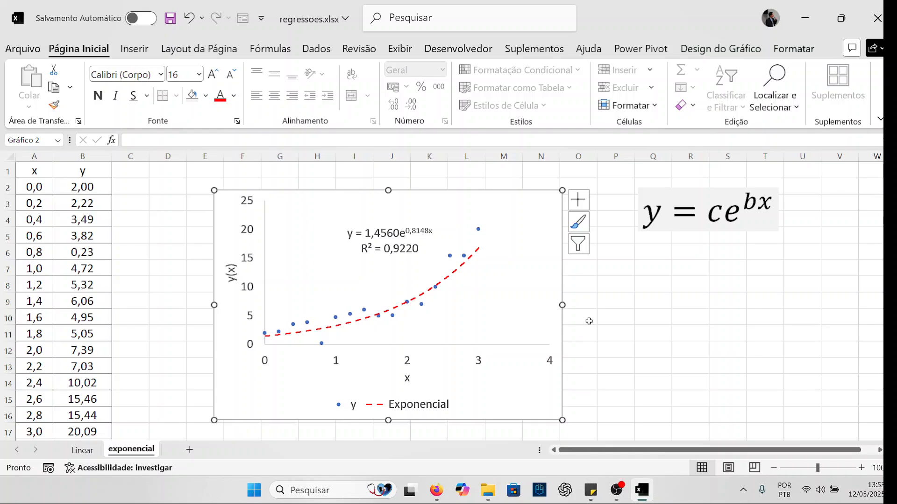
click(710, 213)
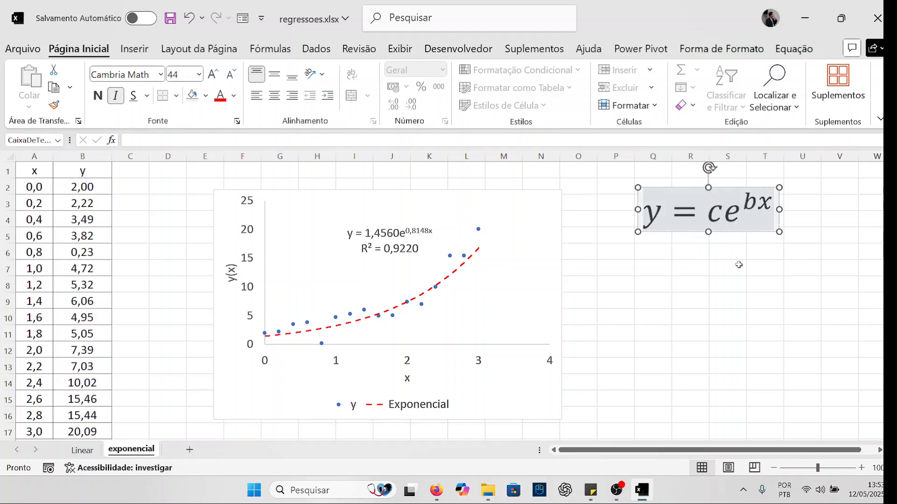